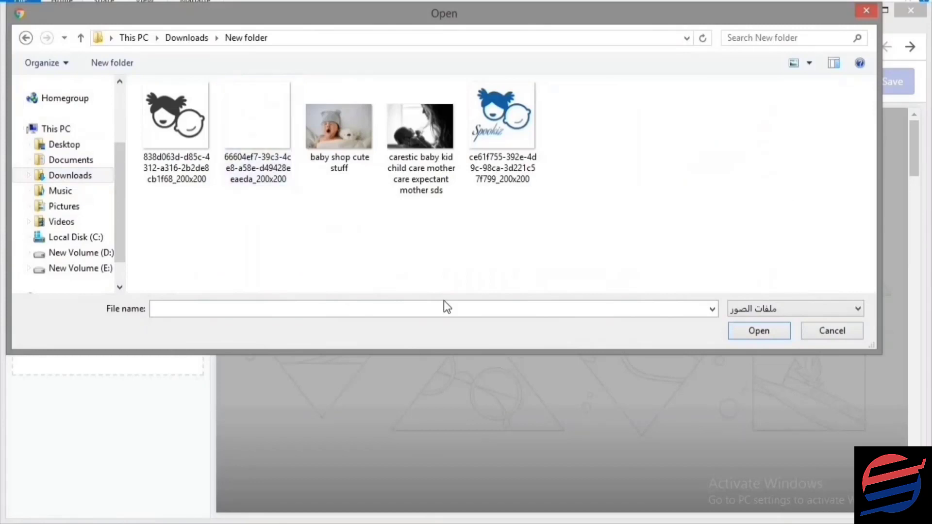
# Upload the image "baby shop cute stuff" and use it as the slideshow slide's image
pyautogui.doubleClick(339, 127)
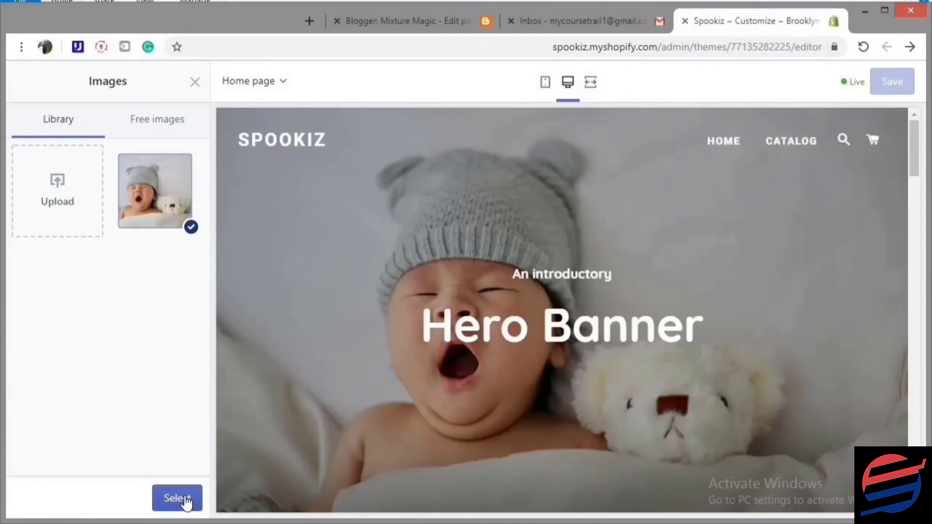
pyautogui.click(186, 499)
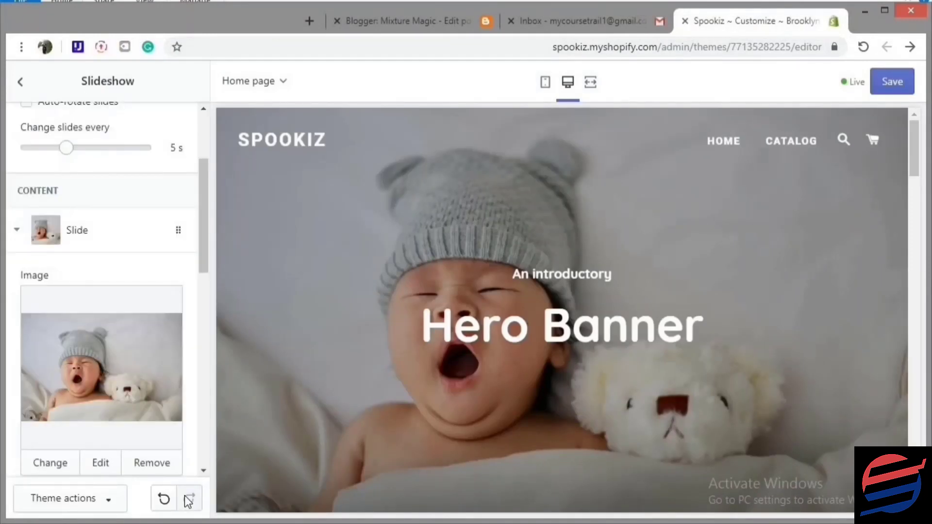
# Clear the slide's "Hero Banner" heading and its "An introductory" subheading
pyautogui.scroll(-5, 203, 242)
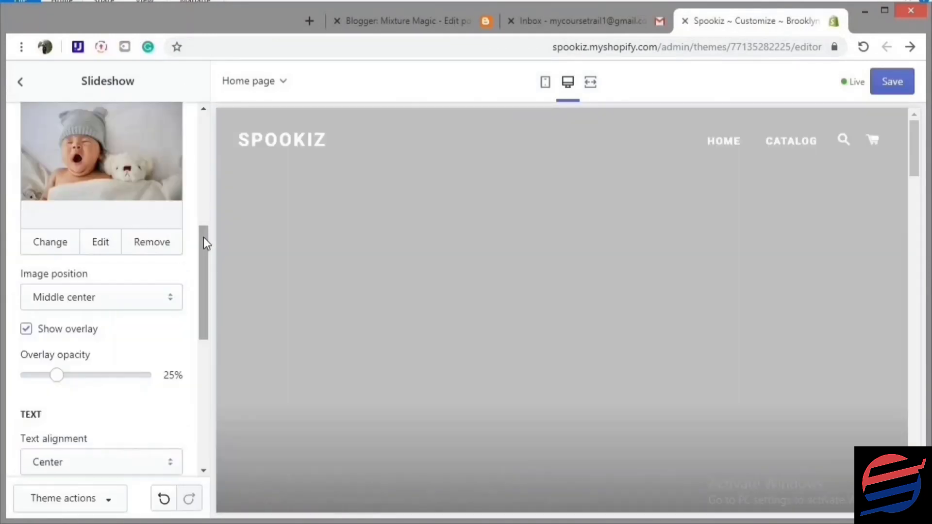
pyautogui.scroll(-3, 167, 354)
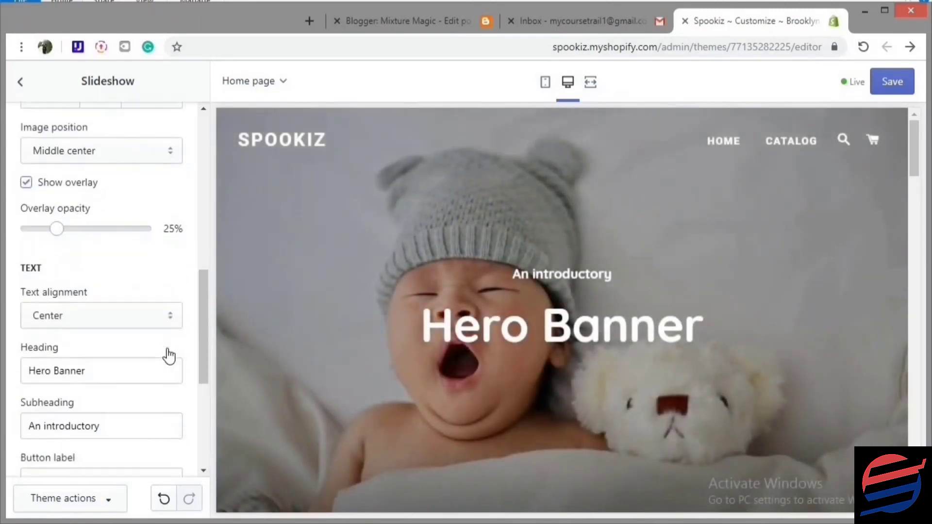
pyautogui.scroll(-2, 168, 354)
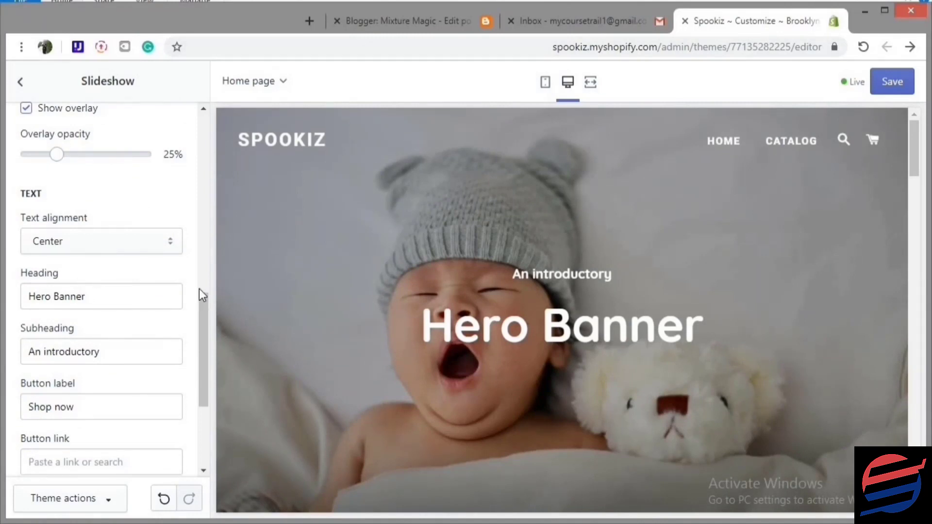
pyautogui.click(100, 293)
pyautogui.hotkey('ctrl', 'a')
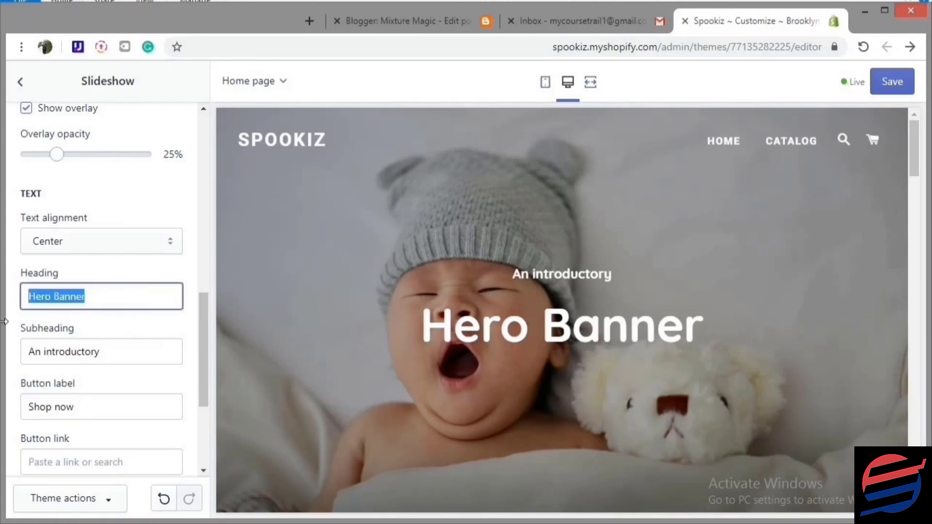
pyautogui.press('BackSpace')
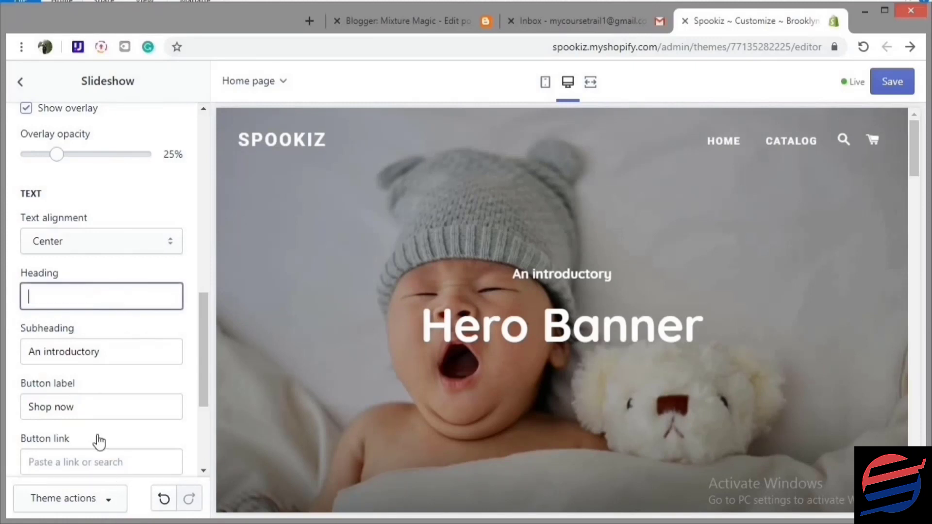
pyautogui.doubleClick(46, 351)
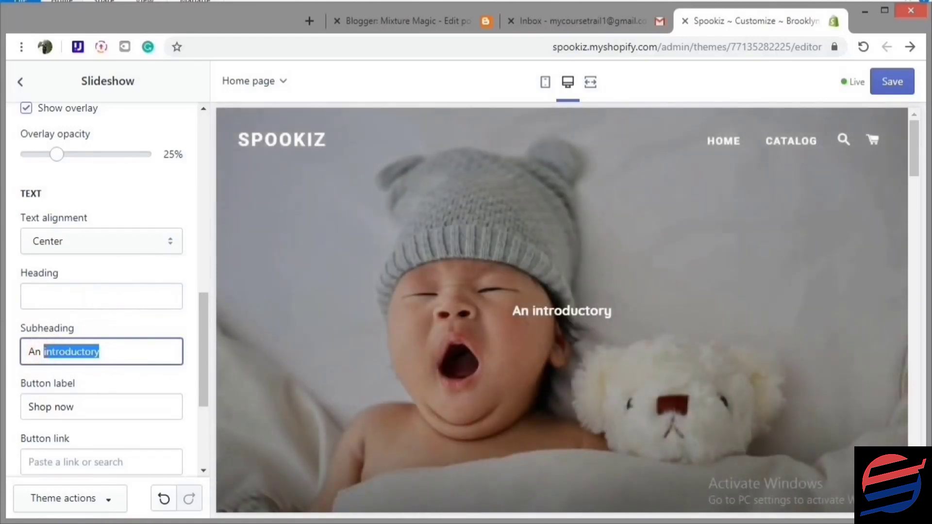
pyautogui.press('BackSpace')
pyautogui.press('BackSpace')
pyautogui.press('BackSpace')
pyautogui.press('BackSpace')
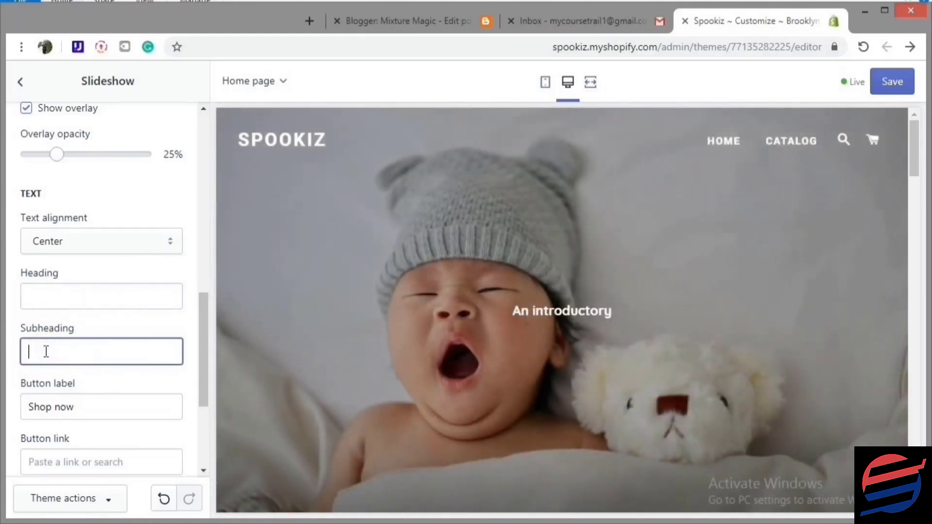
# Check the remaining slideshow settings and save the slideshow changes
pyautogui.scroll(-4, 149, 340)
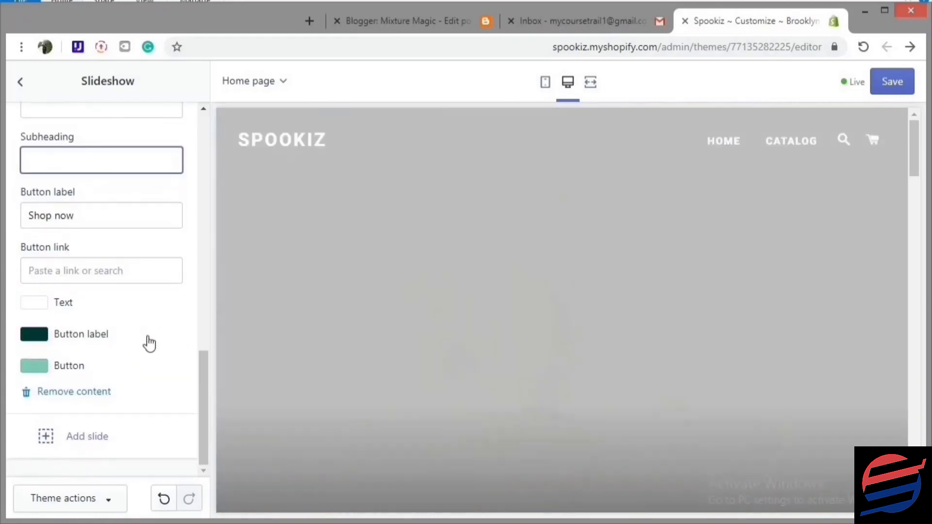
pyautogui.scroll(6, 149, 340)
pyautogui.scroll(7, 149, 336)
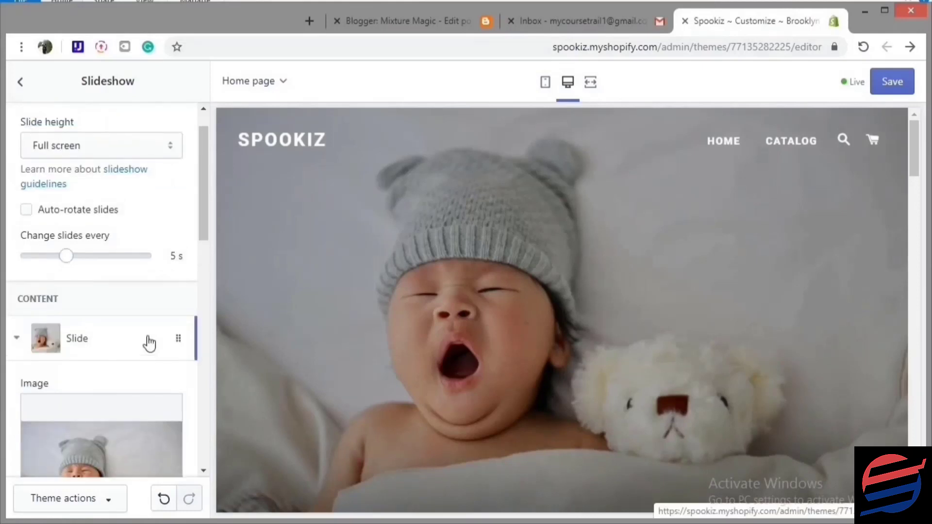
pyautogui.scroll(1, 148, 343)
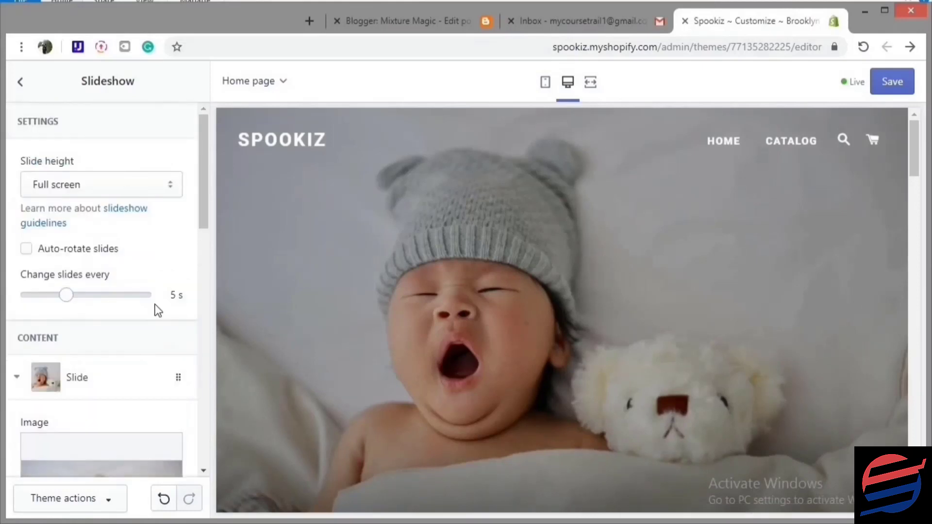
pyautogui.click(889, 94)
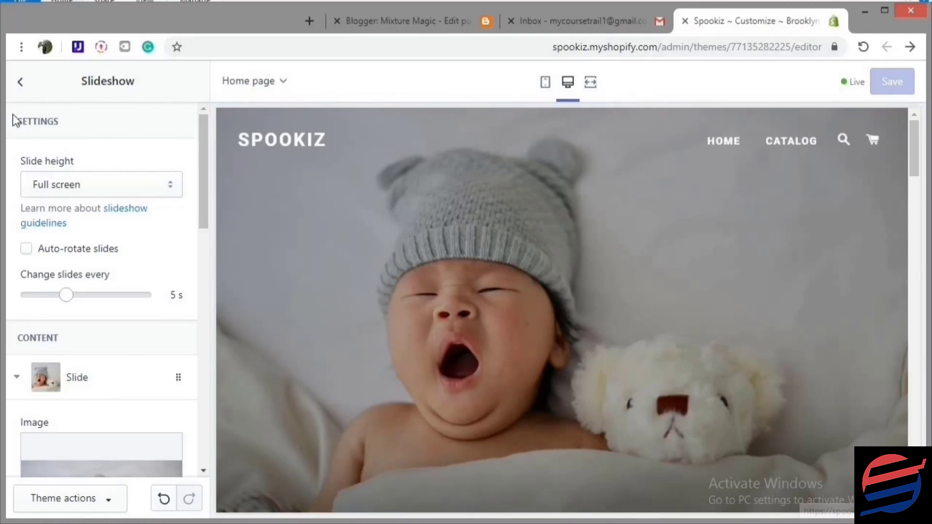
# Upload the white logo file 66604ef7-39c3-4ce8-a58e-d49428eeaeda_200x200 and set it as the header's logo
pyautogui.click(21, 83)
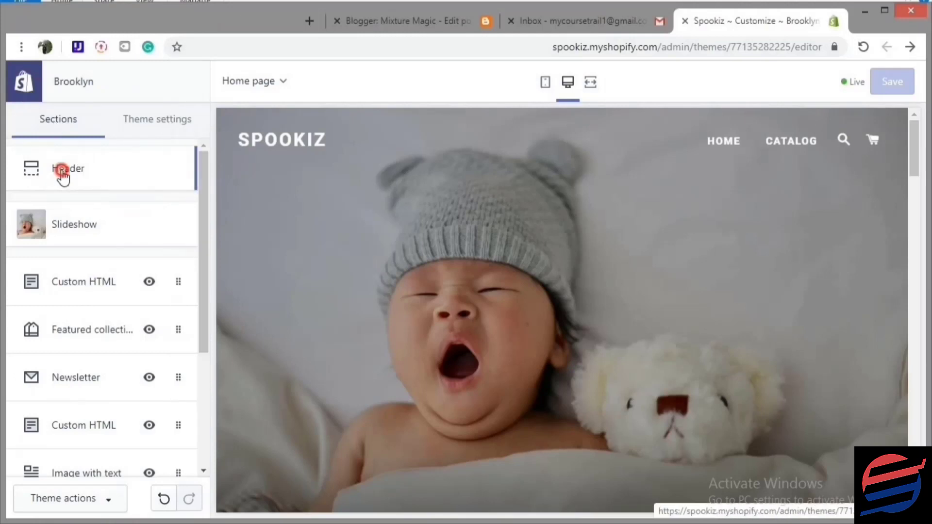
pyautogui.click(62, 173)
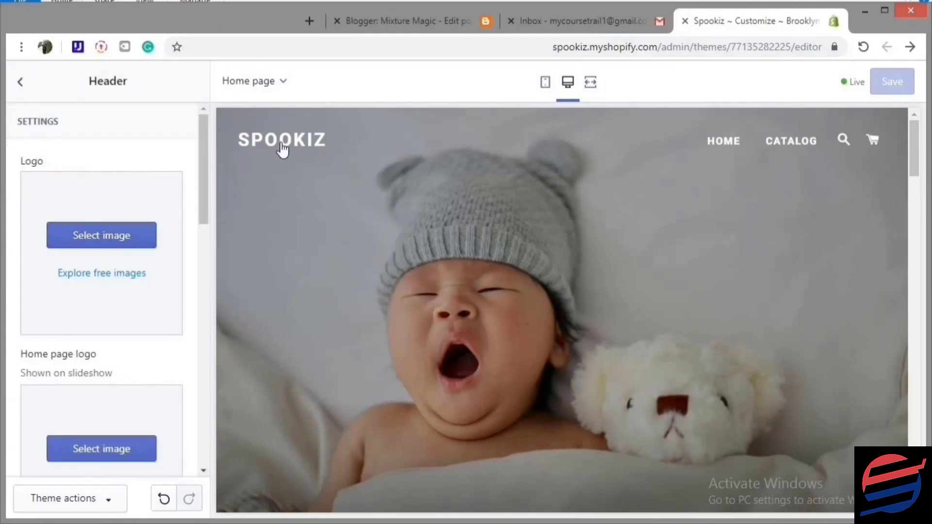
pyautogui.click(117, 241)
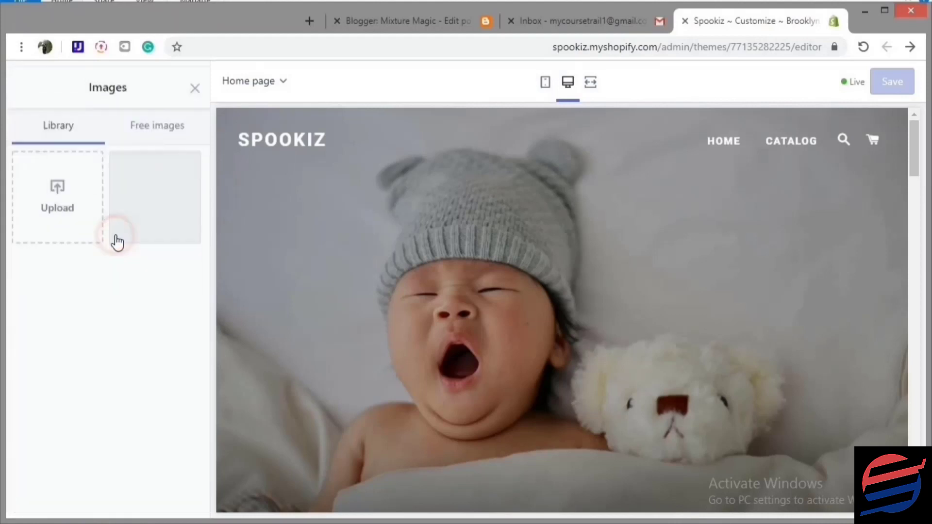
pyautogui.click(56, 202)
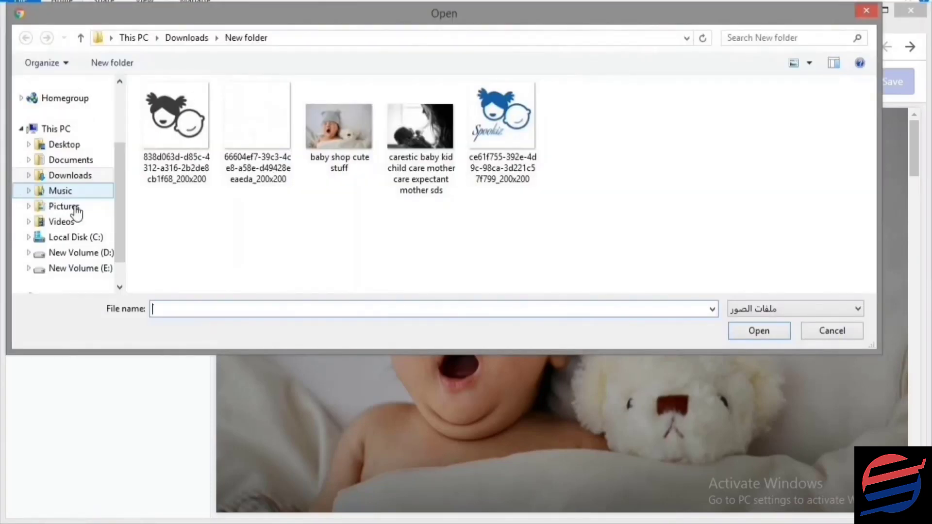
pyautogui.doubleClick(257, 114)
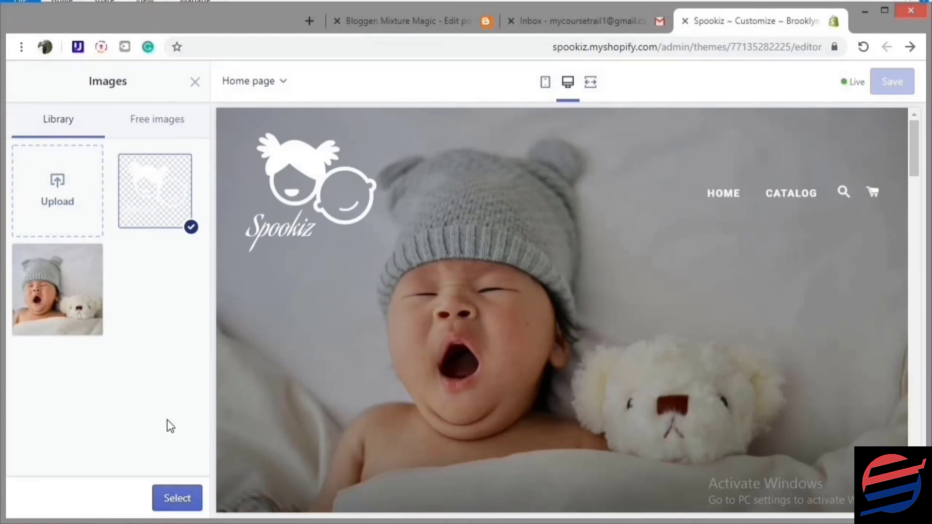
pyautogui.click(183, 499)
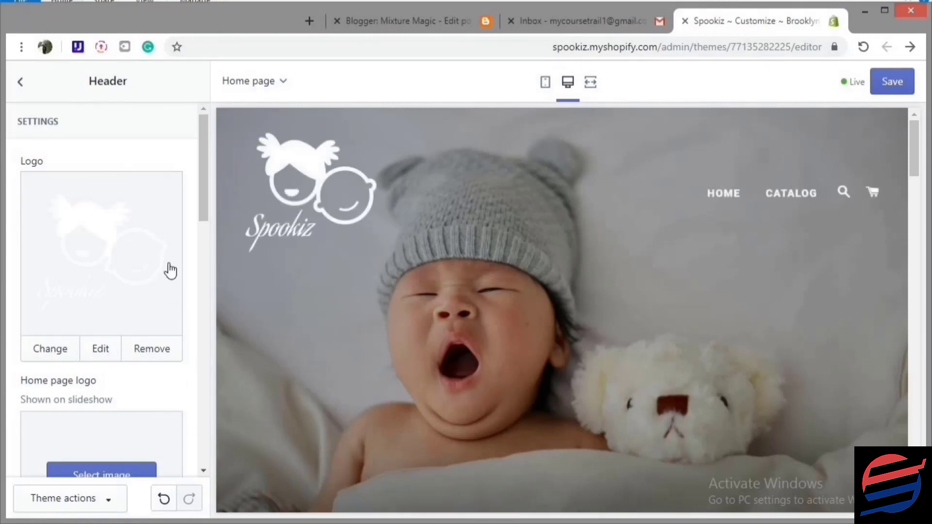
# Show the header's announcement bar and set its text to "FREE Shipping over 30$"
pyautogui.scroll(-8, 169, 270)
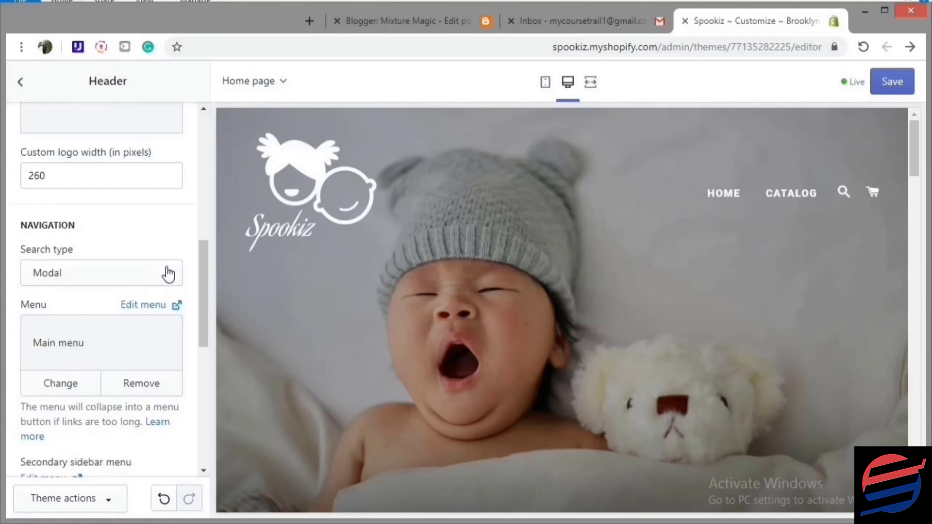
pyautogui.scroll(-6, 160, 239)
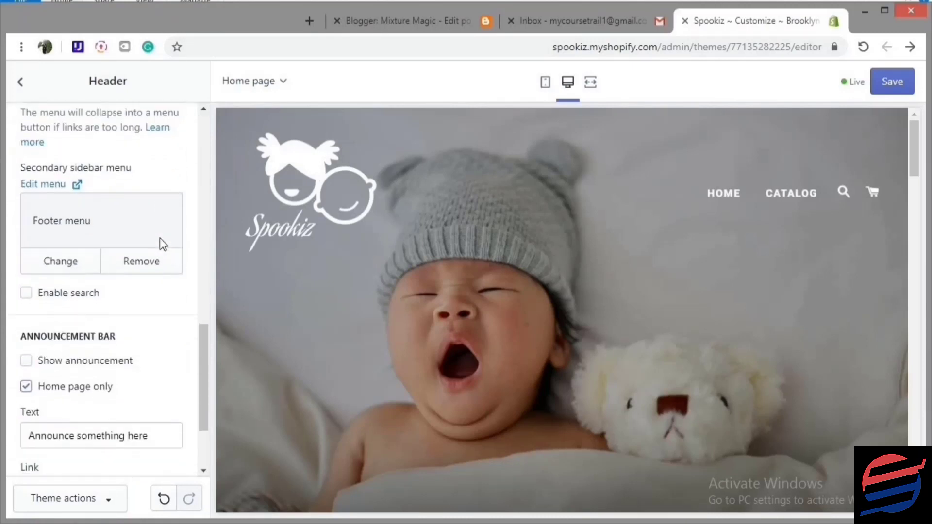
pyautogui.scroll(-3, 159, 238)
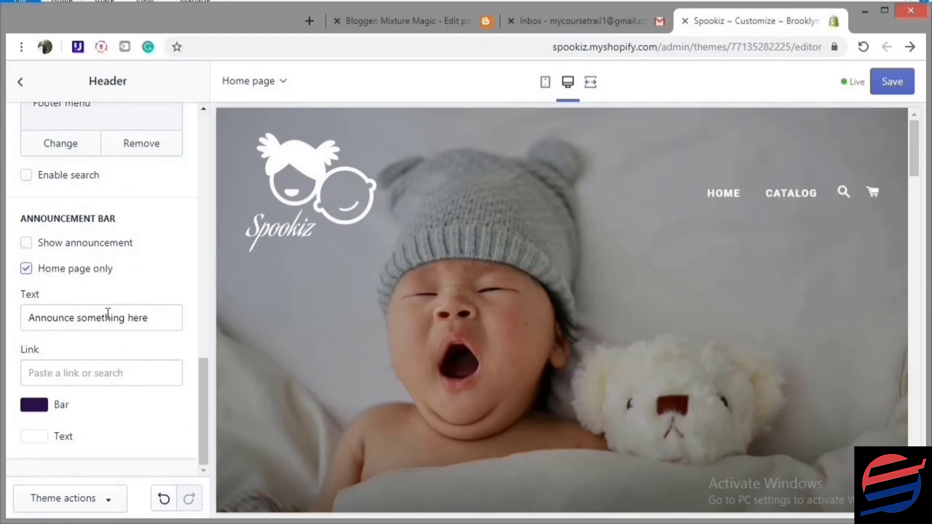
pyautogui.click(52, 243)
pyautogui.doubleClick(130, 321)
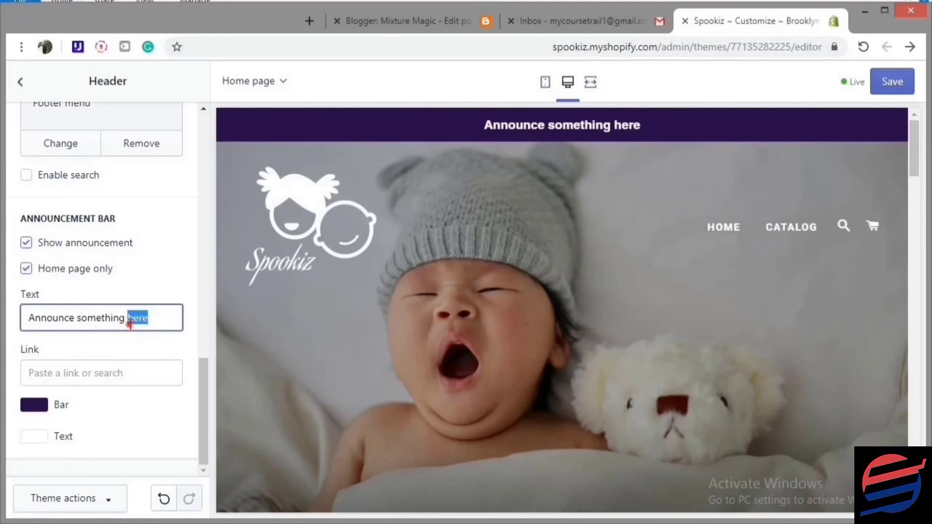
pyautogui.click(129, 320)
pyautogui.tripleClick(157, 316)
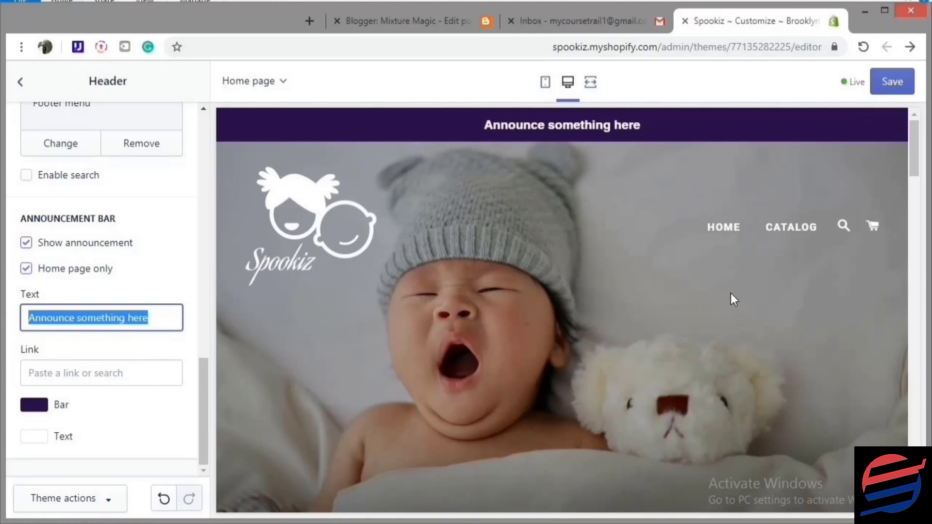
pyautogui.write('FREE')
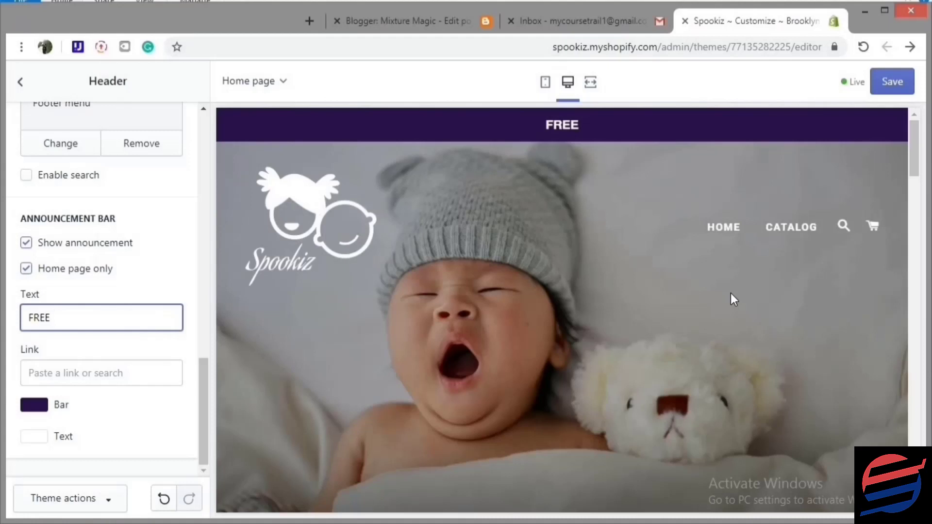
pyautogui.write('Shipping over 30')
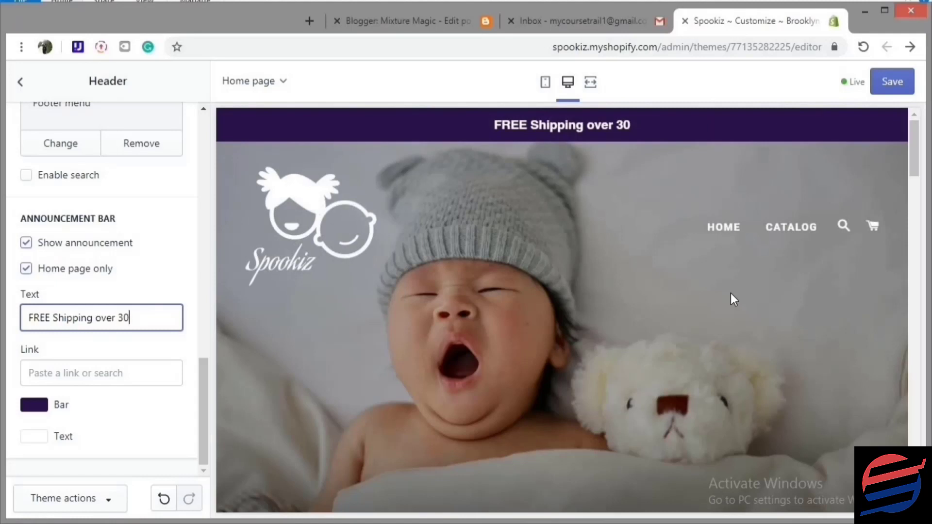
pyautogui.write('$')
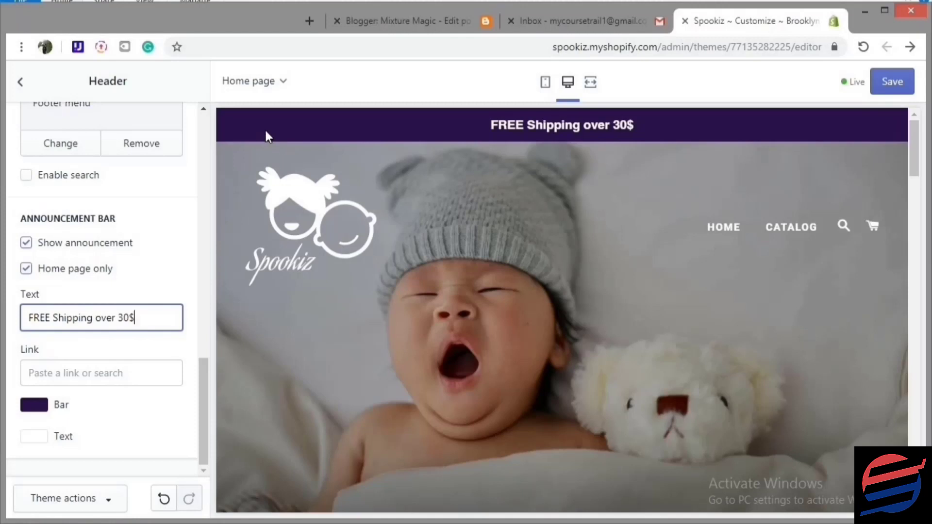
# Change the announcement bar's background colour to the lighter purple #886FA2
pyautogui.click(43, 411)
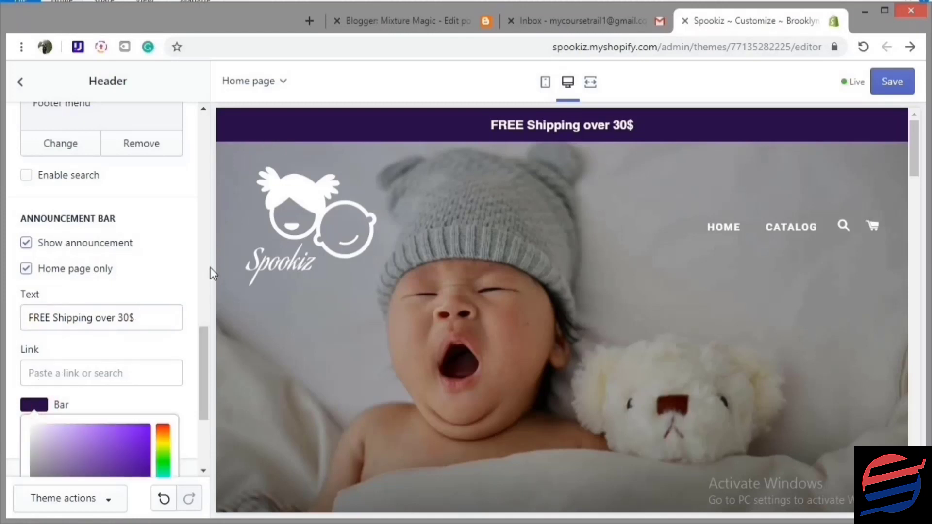
pyautogui.scroll(-3, 183, 295)
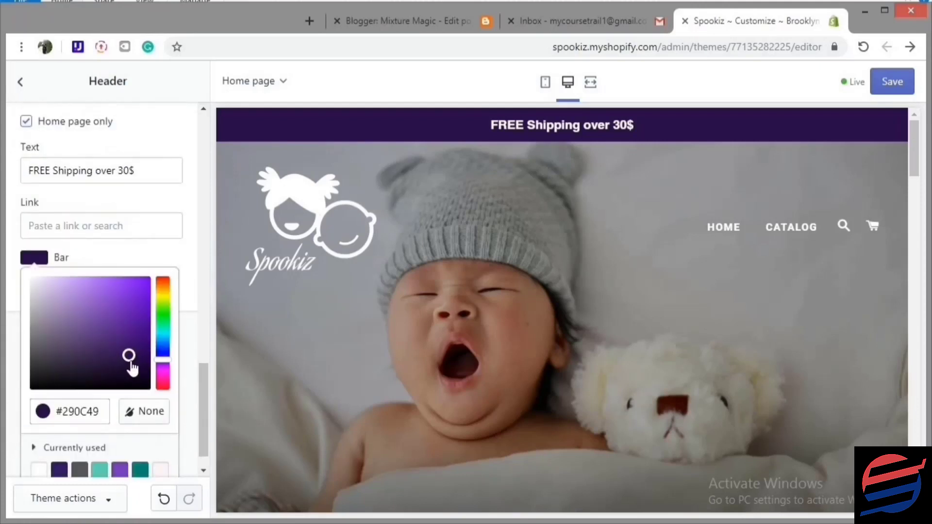
pyautogui.moveTo(131, 365); pyautogui.dragTo(71, 327)
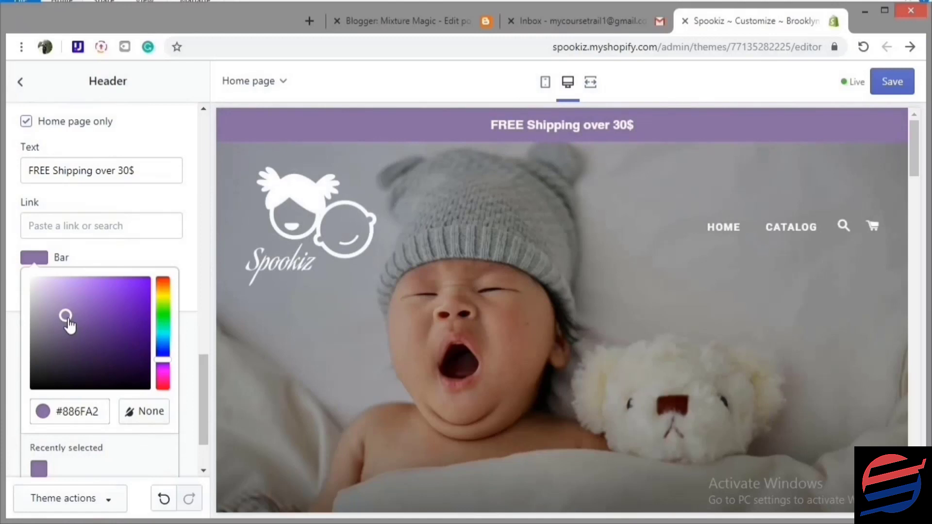
pyautogui.click(180, 253)
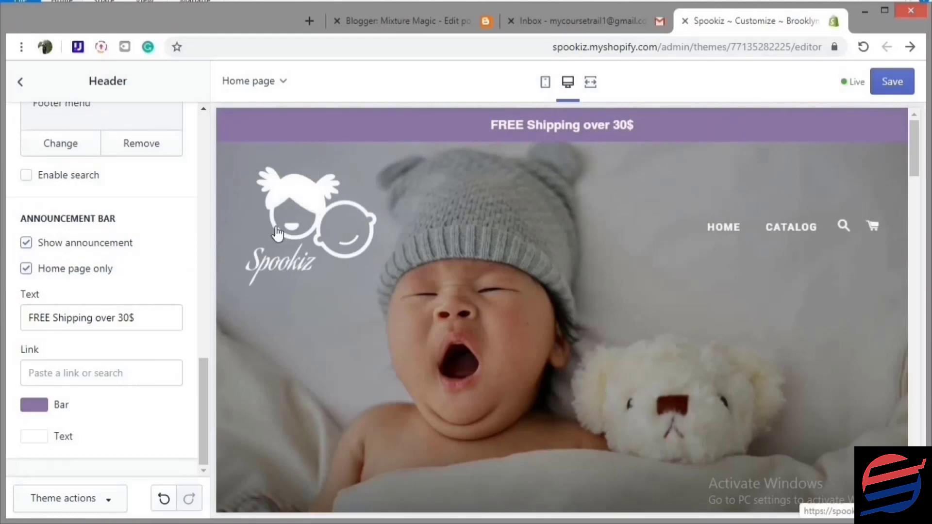
# Set the announcement bar's background colour to the greyish purple #9F98A7 and save the header changes
pyautogui.click(43, 408)
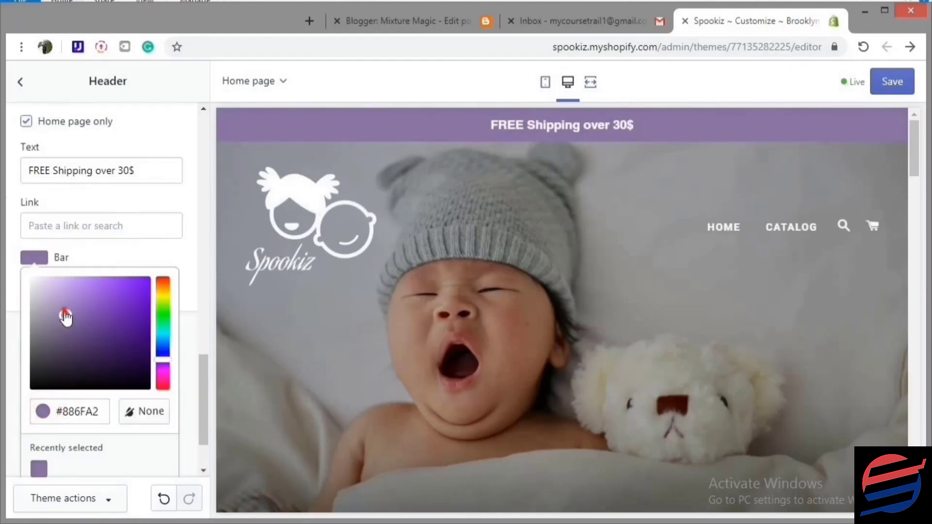
pyautogui.moveTo(62, 314); pyautogui.dragTo(42, 318)
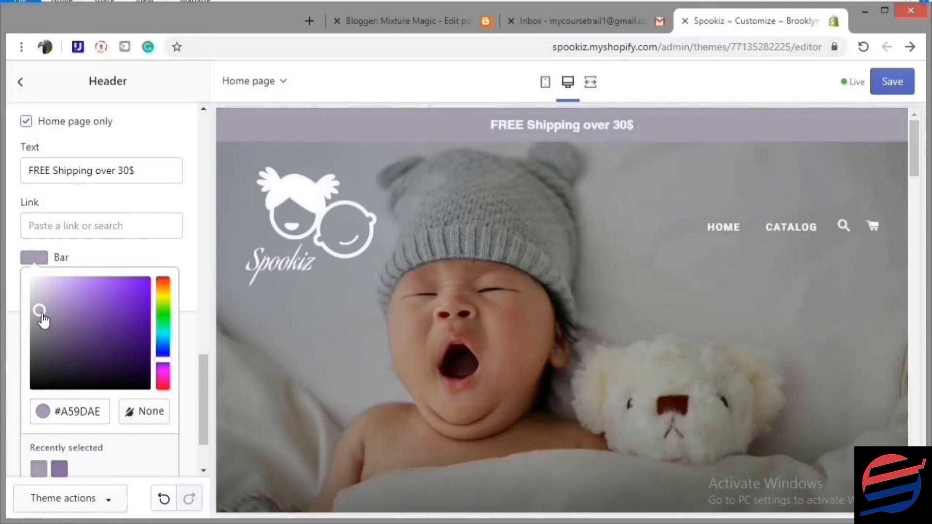
pyautogui.moveTo(42, 316); pyautogui.dragTo(42, 321)
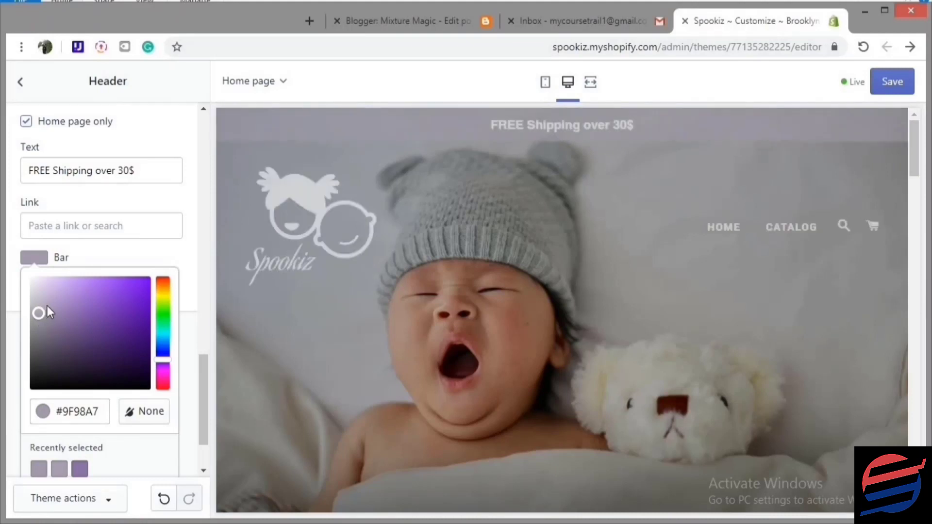
pyautogui.click(174, 257)
pyautogui.click(890, 81)
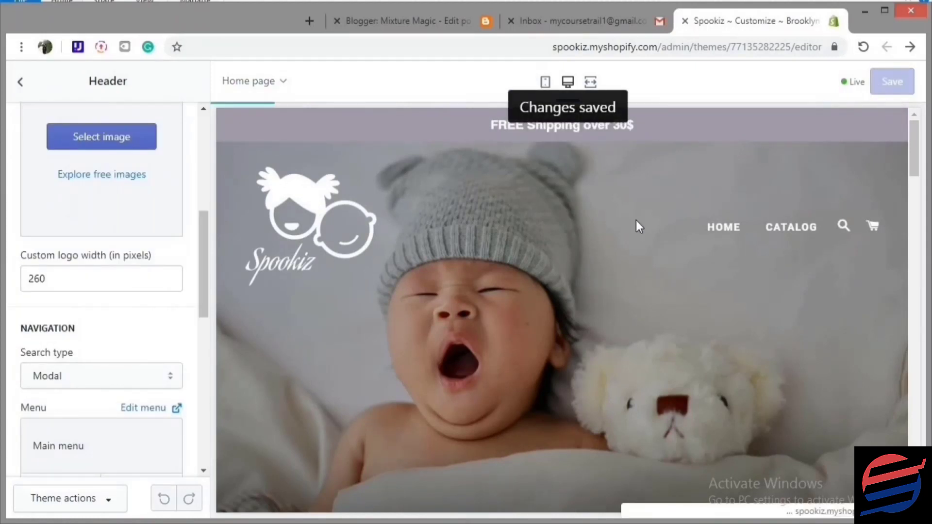
# Leave the header settings and open the HTML content of the Custom HTML section below the slideshow
pyautogui.scroll(-2, 226, 264)
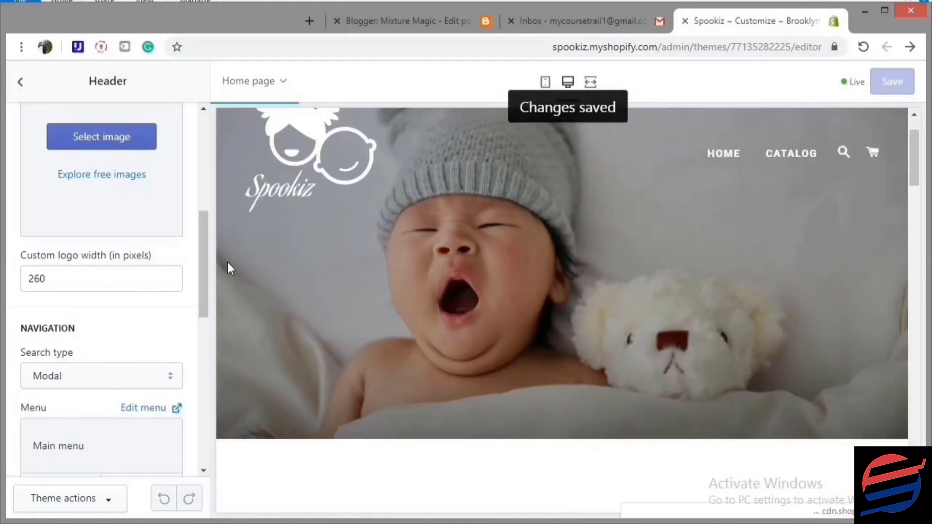
pyautogui.scroll(5, 106, 218)
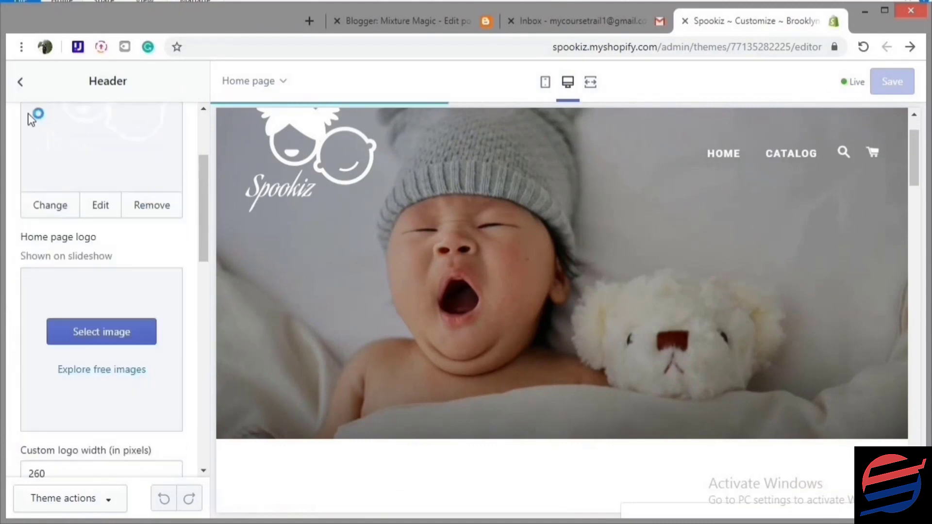
pyautogui.click(21, 83)
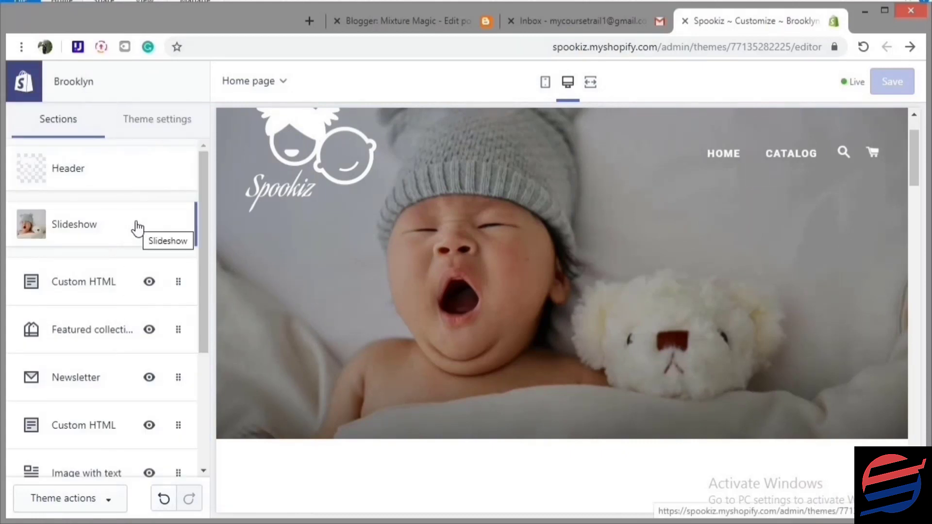
pyautogui.click(86, 299)
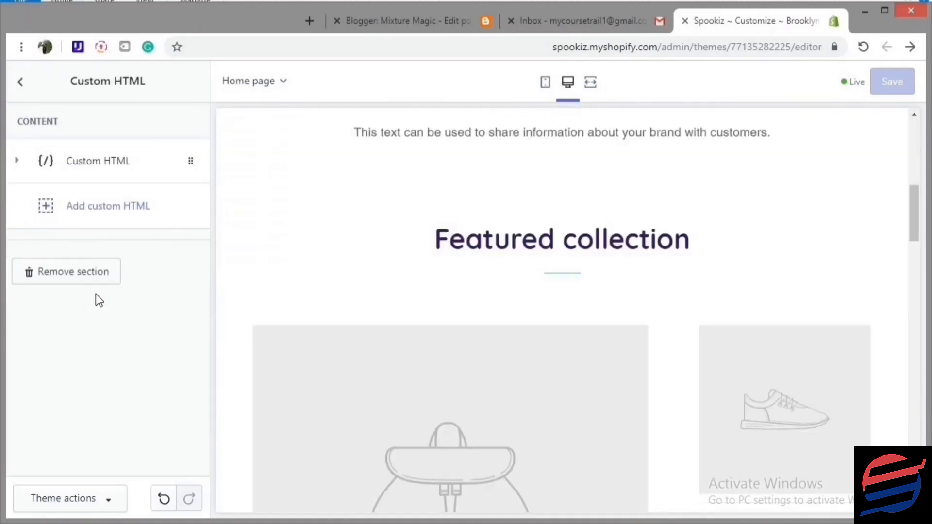
pyautogui.scroll(1, 582, 187)
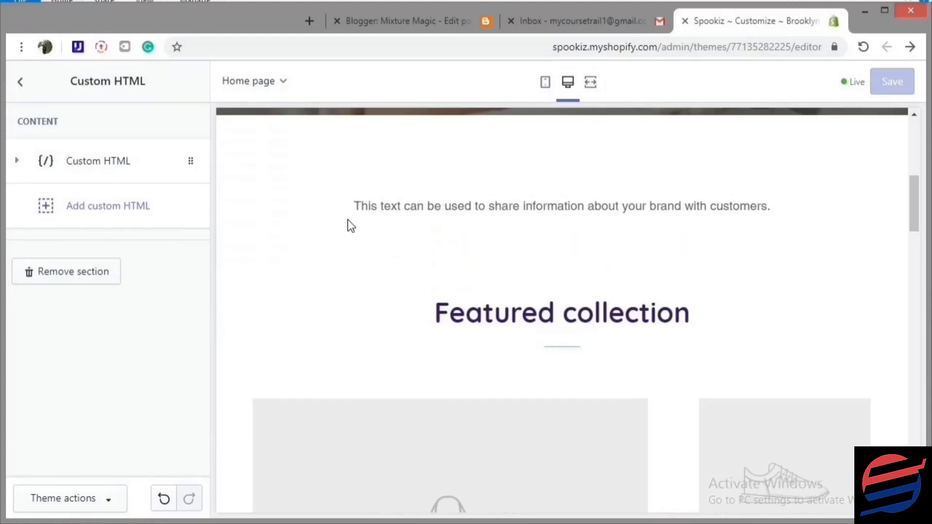
pyautogui.click(100, 163)
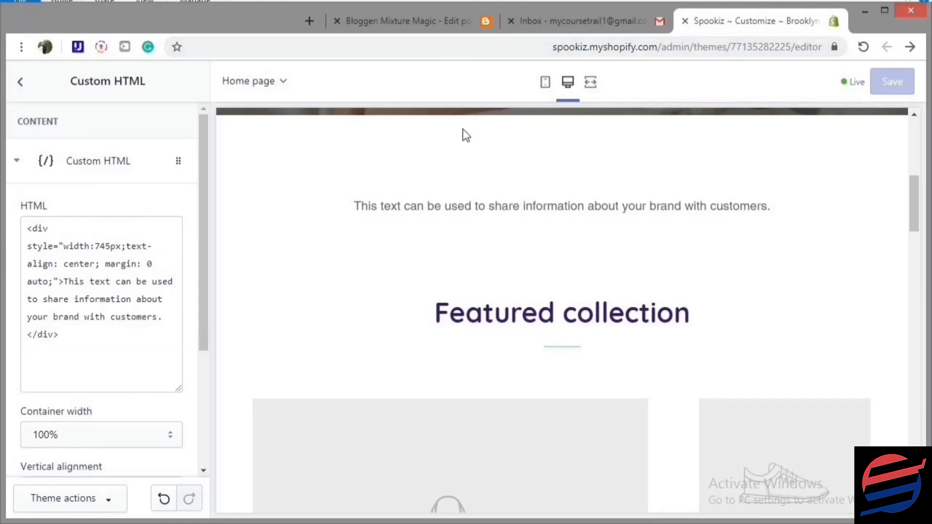
# Switch to the Blogger post, check its composed heading and copy the entire HTML code of "Cute baby deserves Cute Stuff"
pyautogui.click(423, 25)
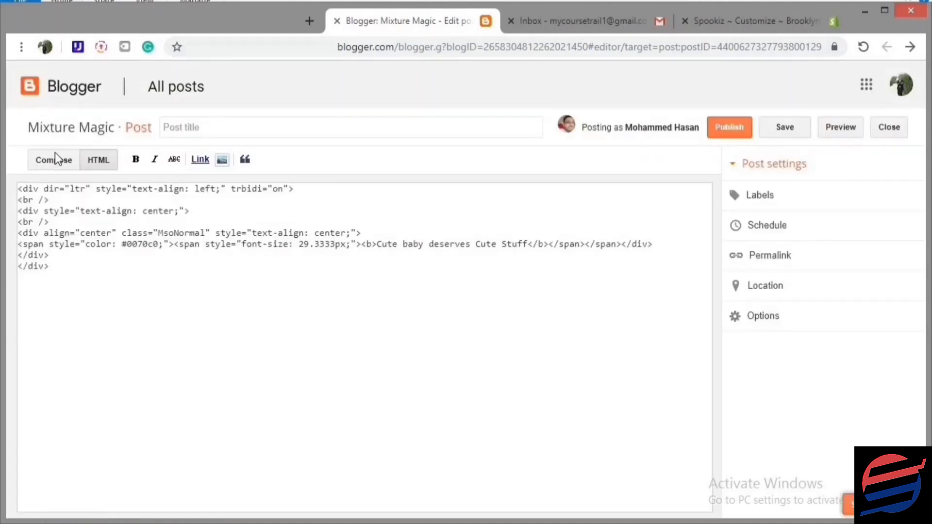
pyautogui.click(55, 160)
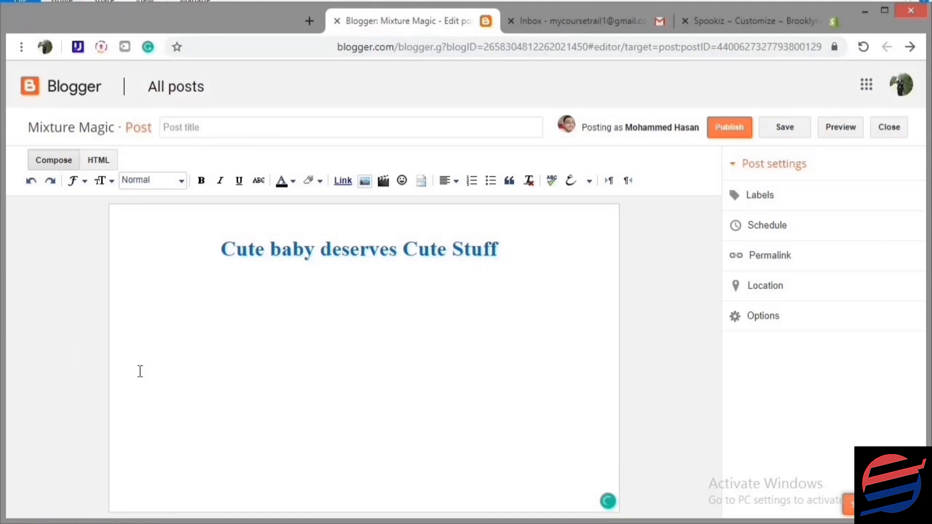
pyautogui.click(104, 162)
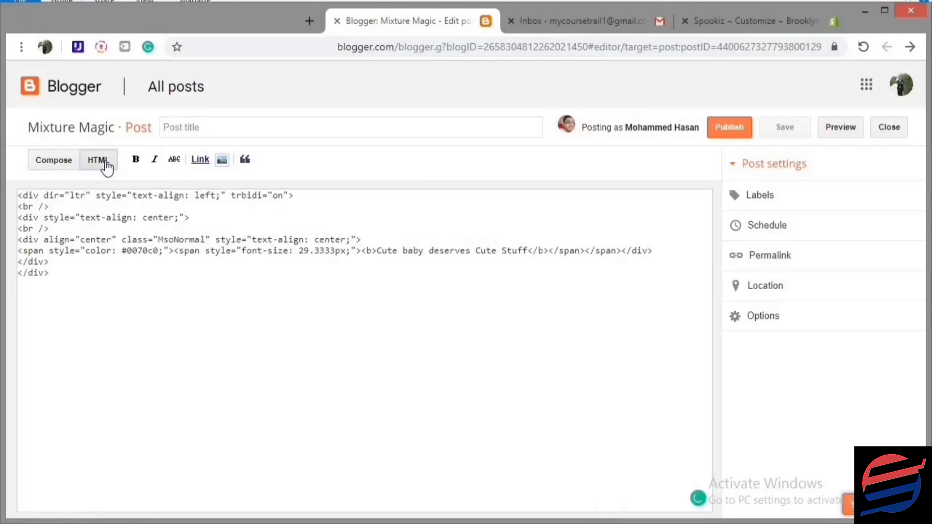
pyautogui.click(87, 247)
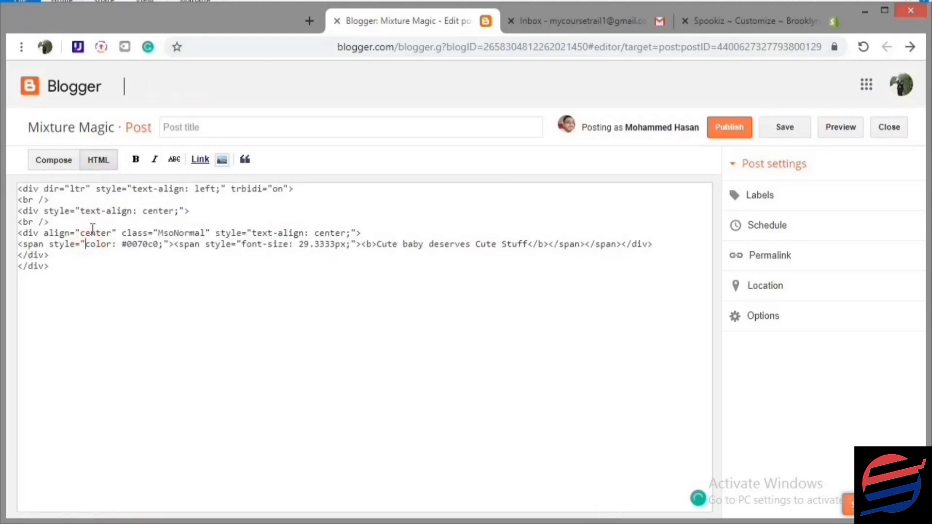
pyautogui.hotkey('ctrl', 'a')
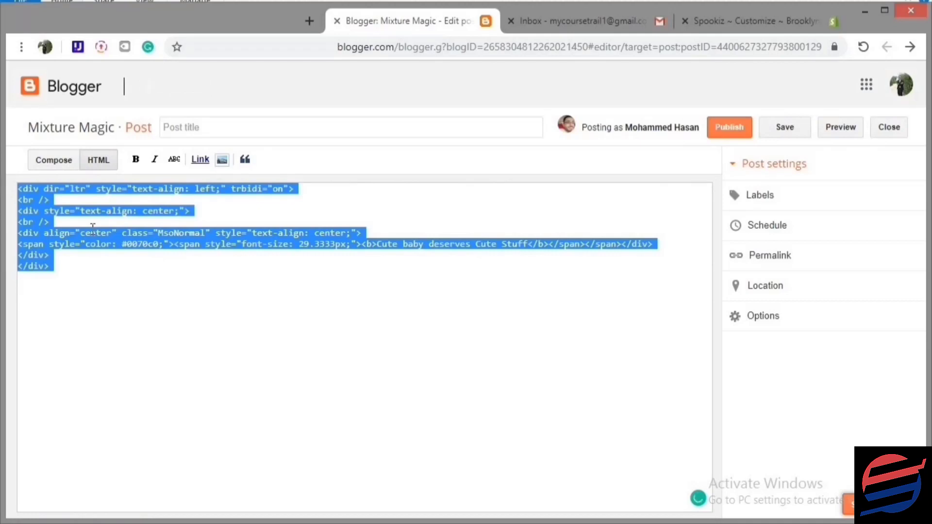
# Switch back to the Shopify theme editor, replace the section's entire HTML with the copied heading code and save
pyautogui.click(744, 25)
pyautogui.click(122, 252)
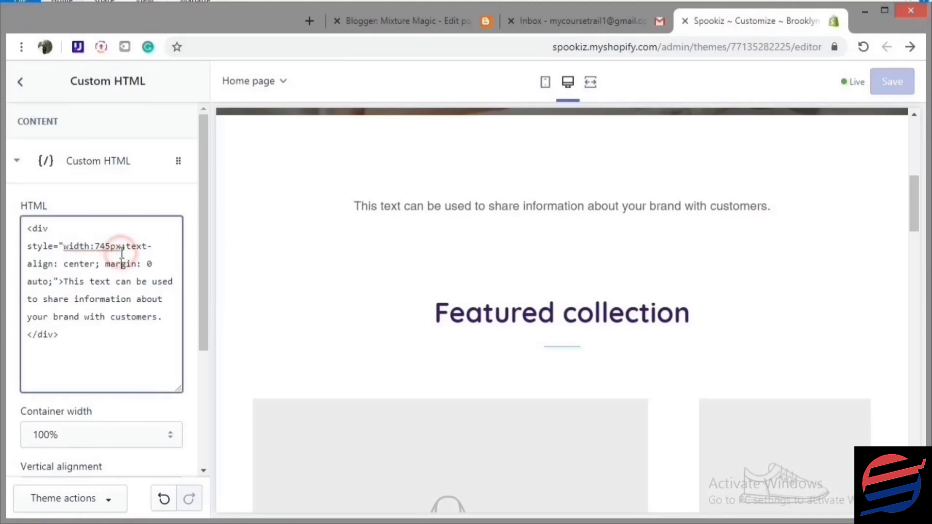
pyautogui.hotkey('ctrl', 'a')
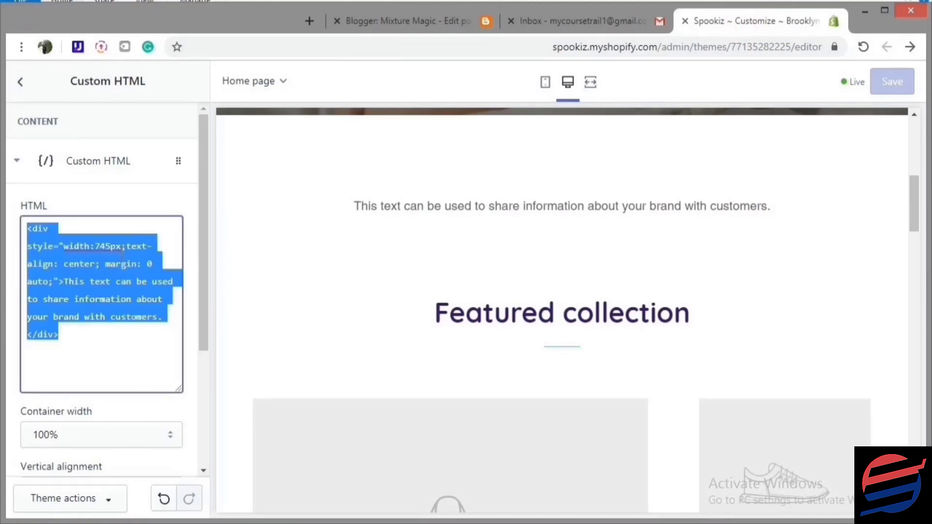
pyautogui.hotkey('ctrl', 'v')
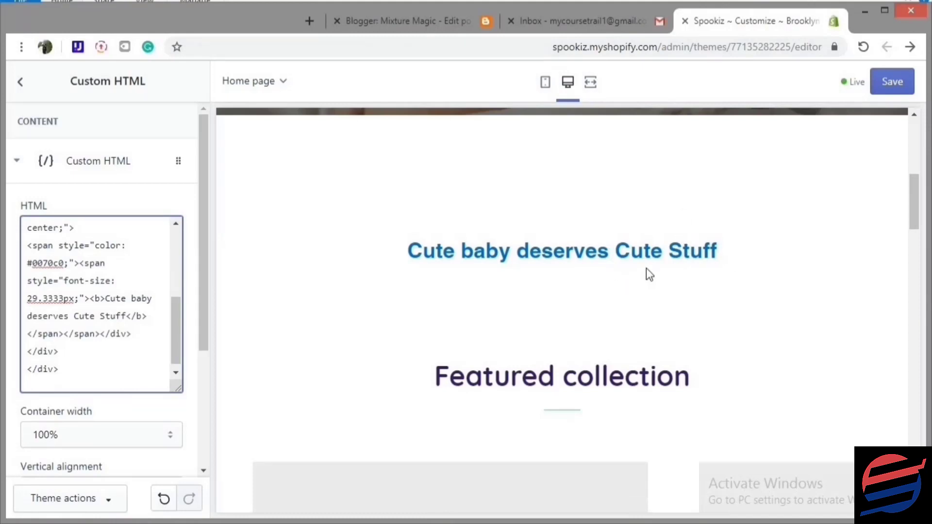
pyautogui.click(909, 92)
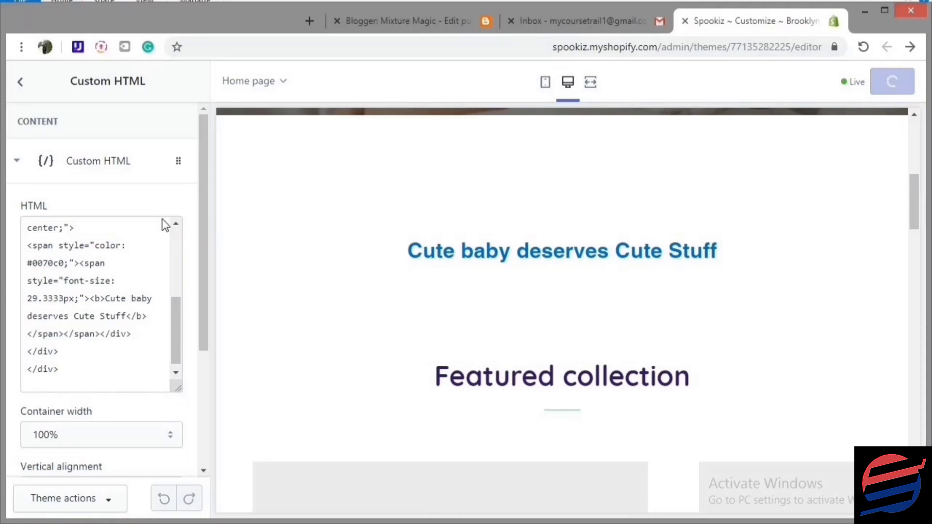
# Remove the Newsletter section from the home page and save the theme
pyautogui.click(20, 83)
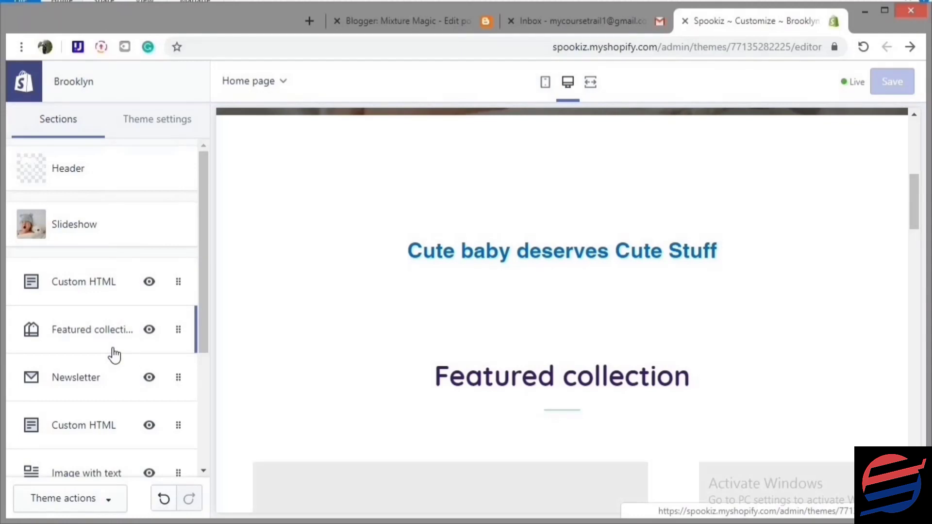
pyautogui.click(101, 387)
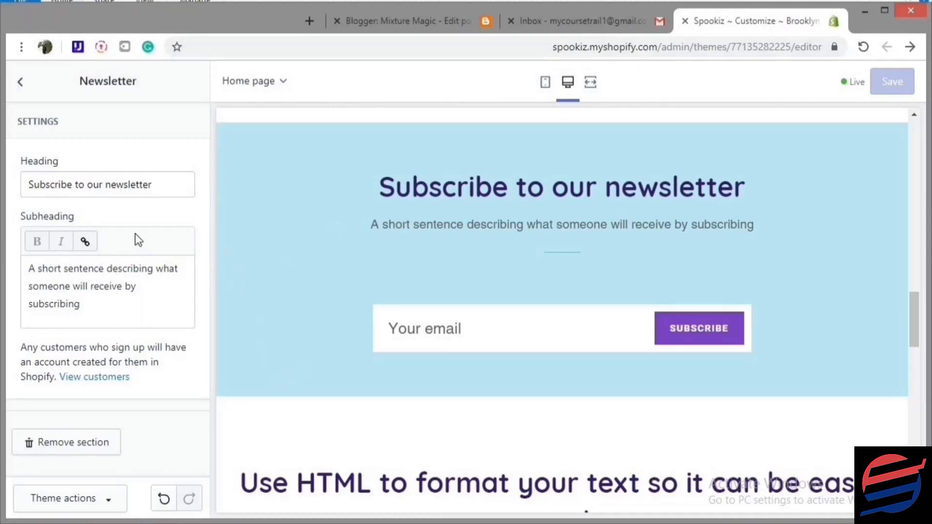
pyautogui.click(99, 442)
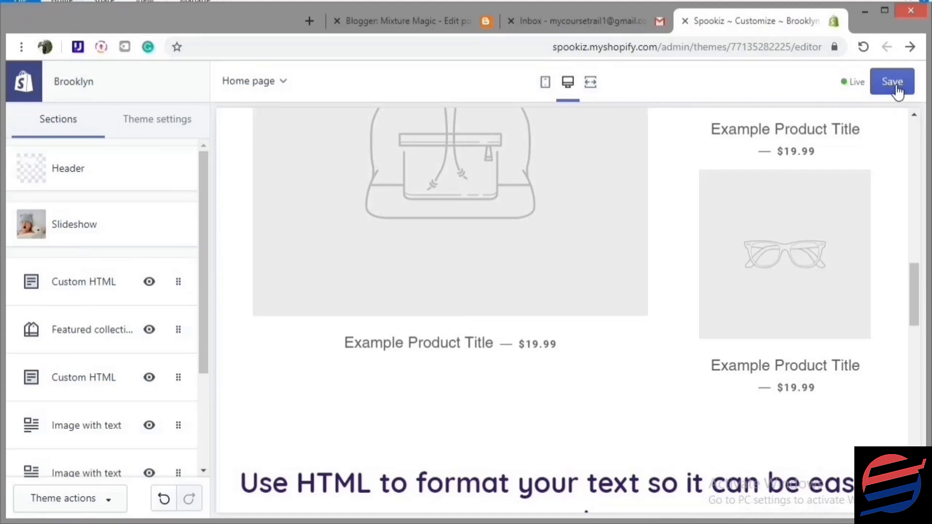
pyautogui.click(894, 83)
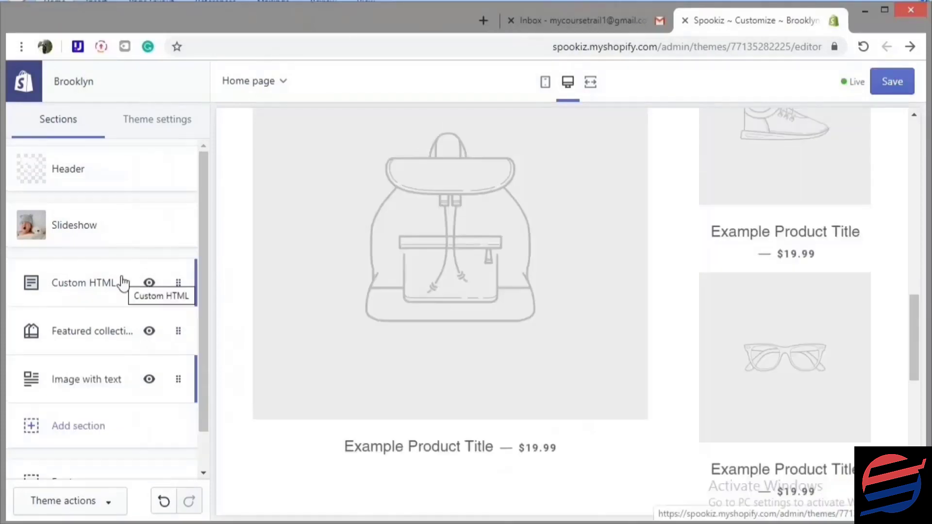
# Set the black-and-white mother-and-baby photo from the library as the image of the Image with text section
pyautogui.click(92, 386)
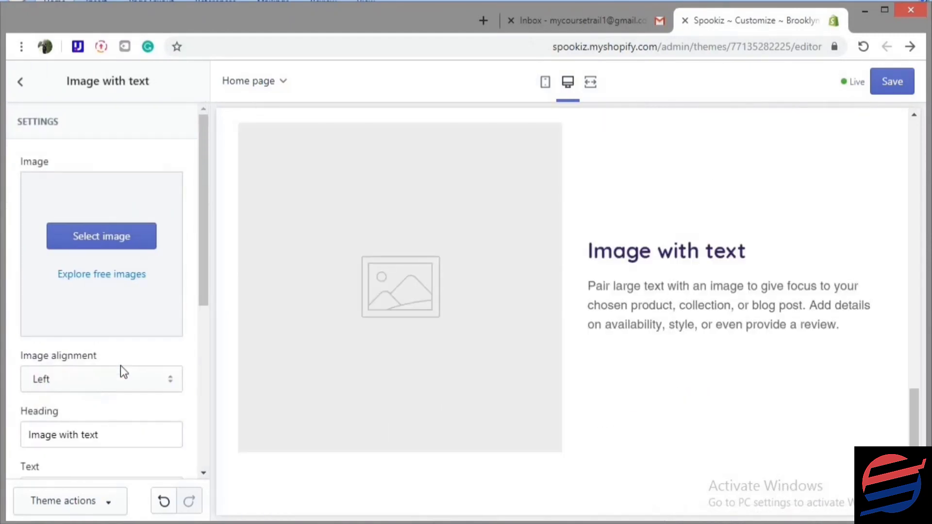
pyautogui.click(101, 237)
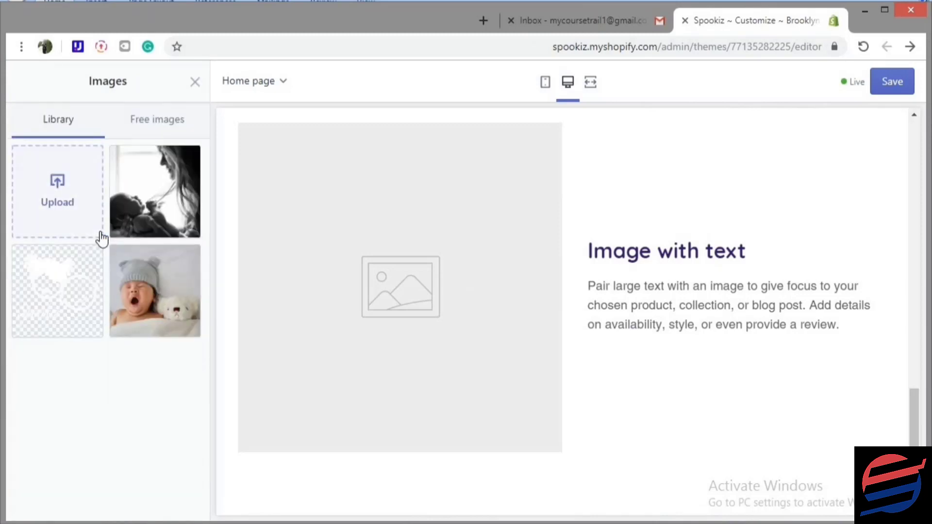
pyautogui.click(165, 213)
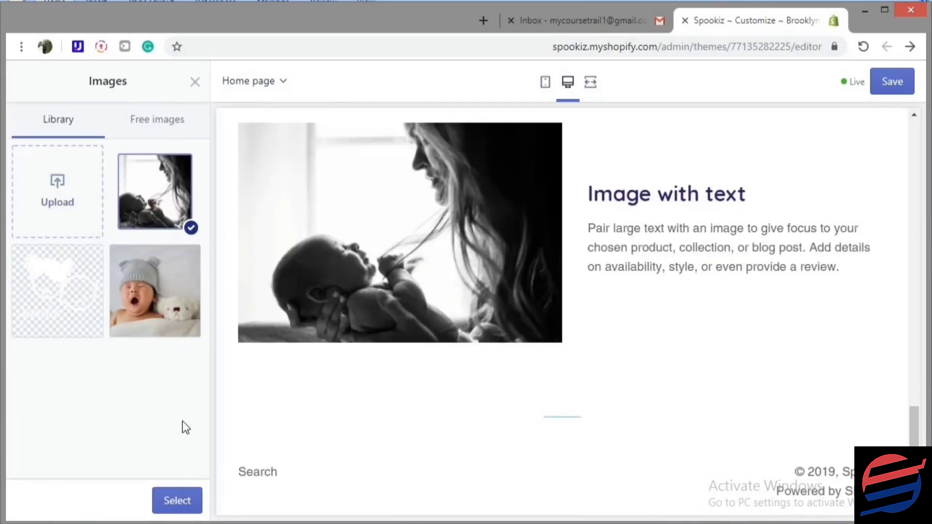
pyautogui.click(181, 501)
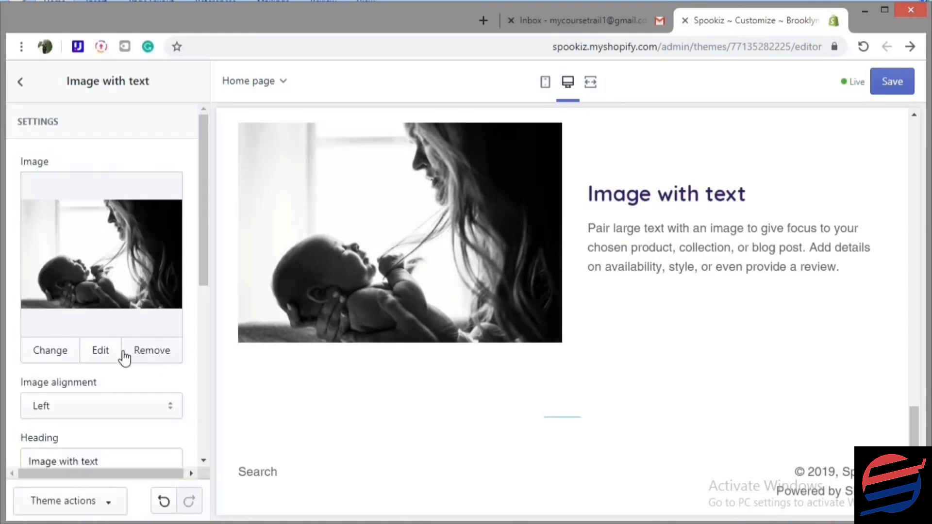
# Set the section's heading to "Spookiz" and its text to "Carefully chosen stuff for your beloved little one." in bold
pyautogui.scroll(-3, 123, 368)
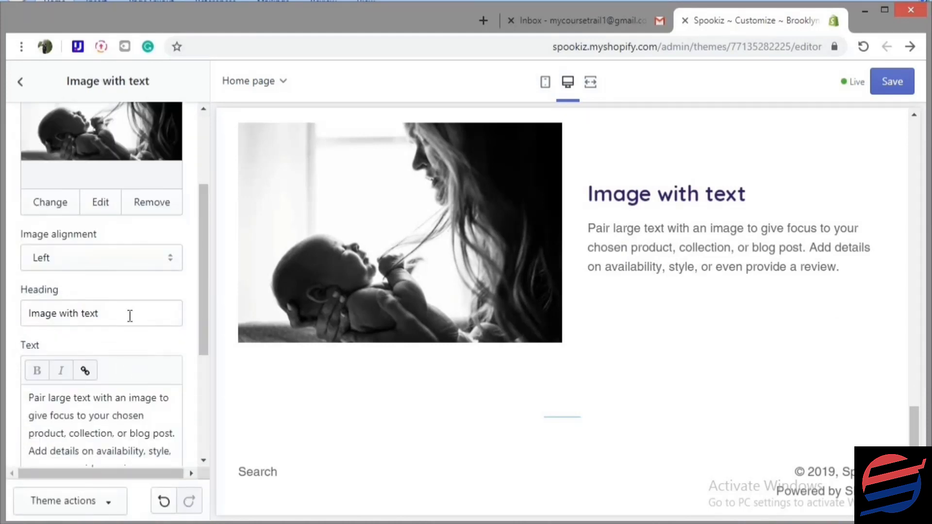
pyautogui.moveTo(124, 312); pyautogui.dragTo(2, 313)
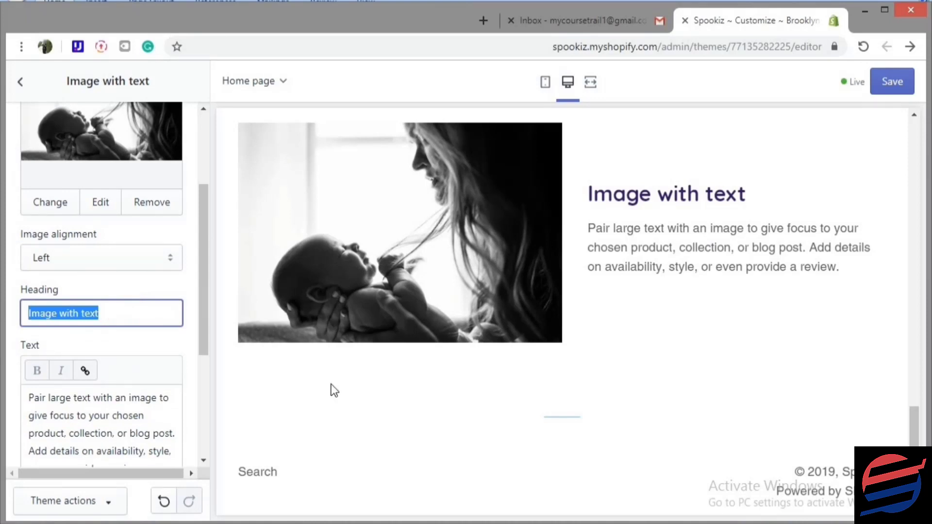
pyautogui.write('Sp')
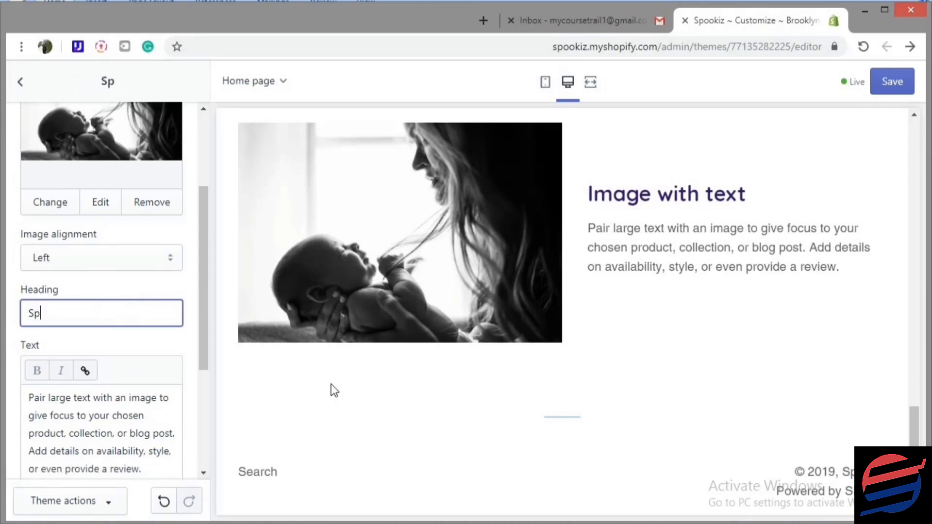
pyautogui.write('ookiz')
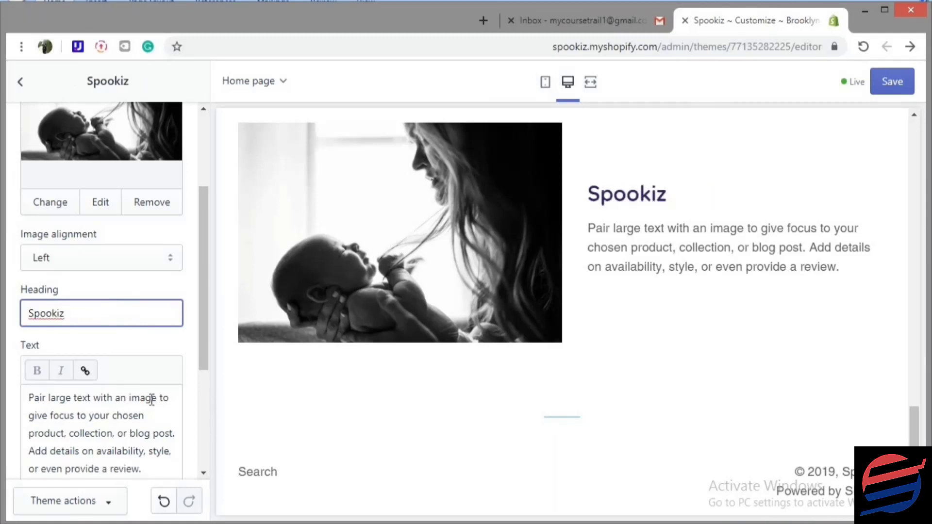
pyautogui.tripleClick(134, 409)
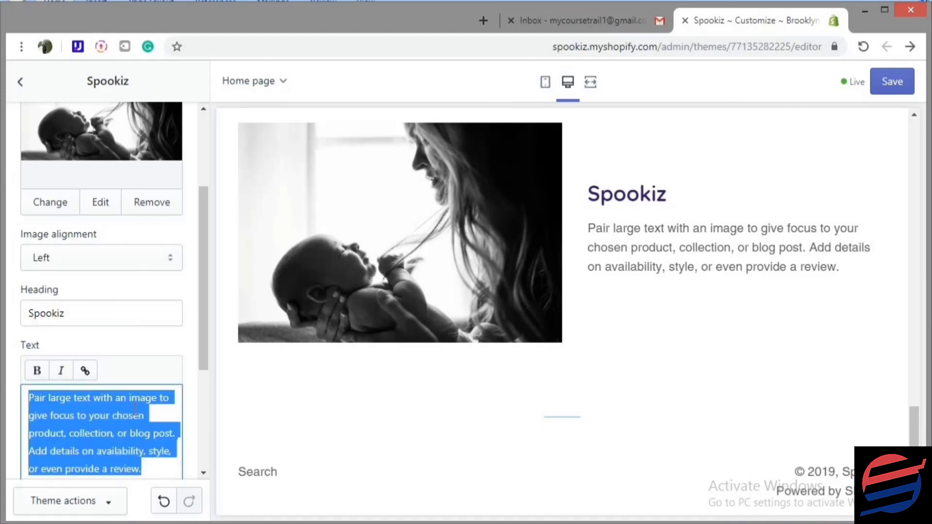
pyautogui.write('Carefully chosen stuff for your beloved little one.')
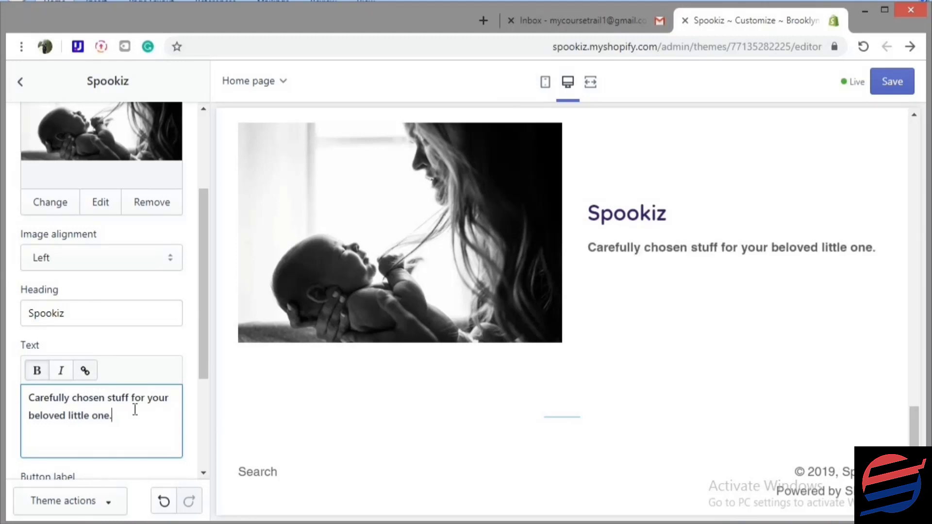
# Review the section's preview and settings, including the link types offered for its button link
pyautogui.scroll(-3, 195, 349)
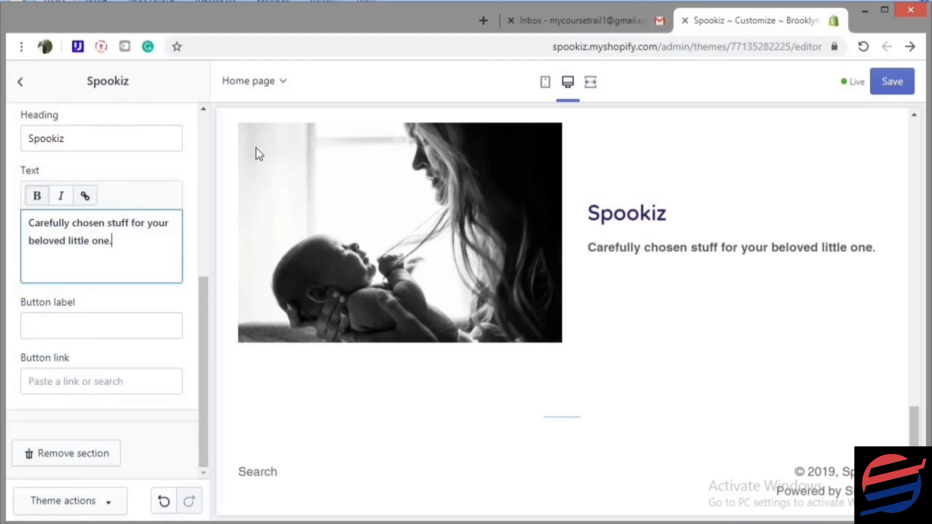
pyautogui.scroll(5, 235, 152)
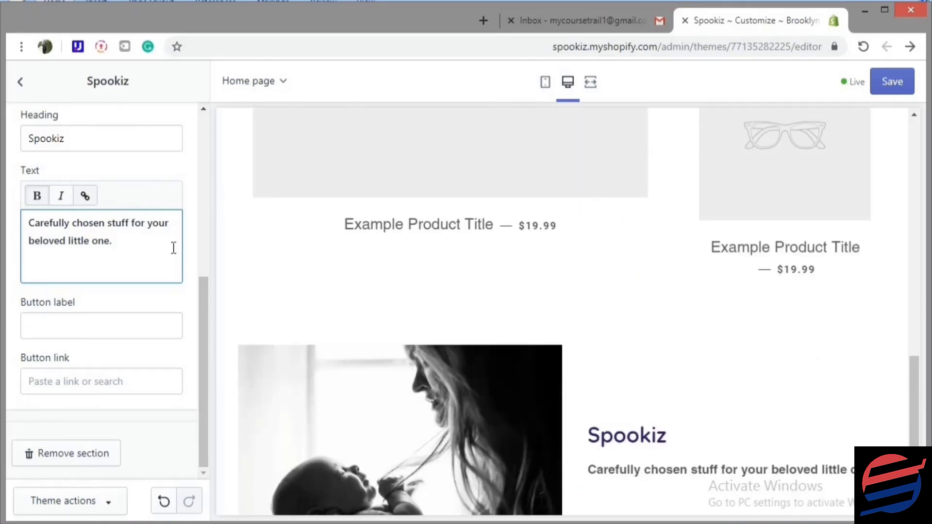
pyautogui.scroll(-3, 291, 380)
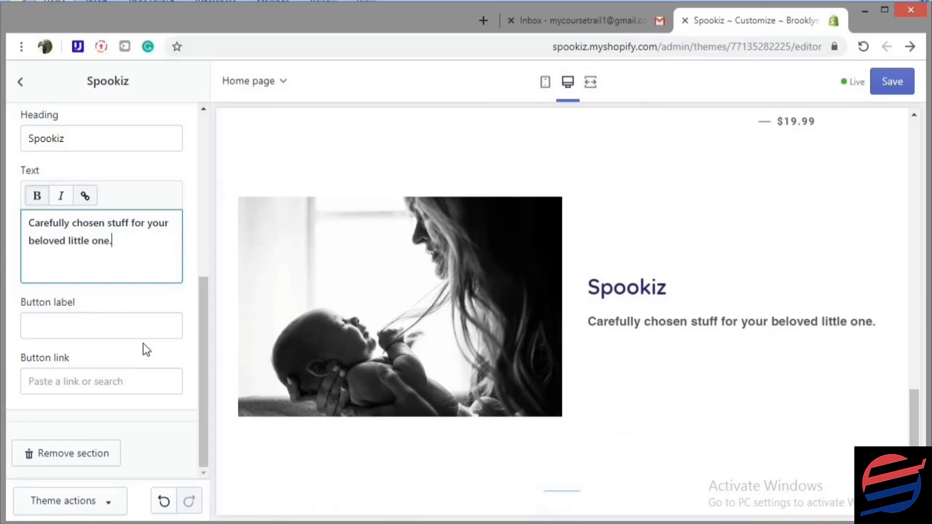
pyautogui.click(119, 376)
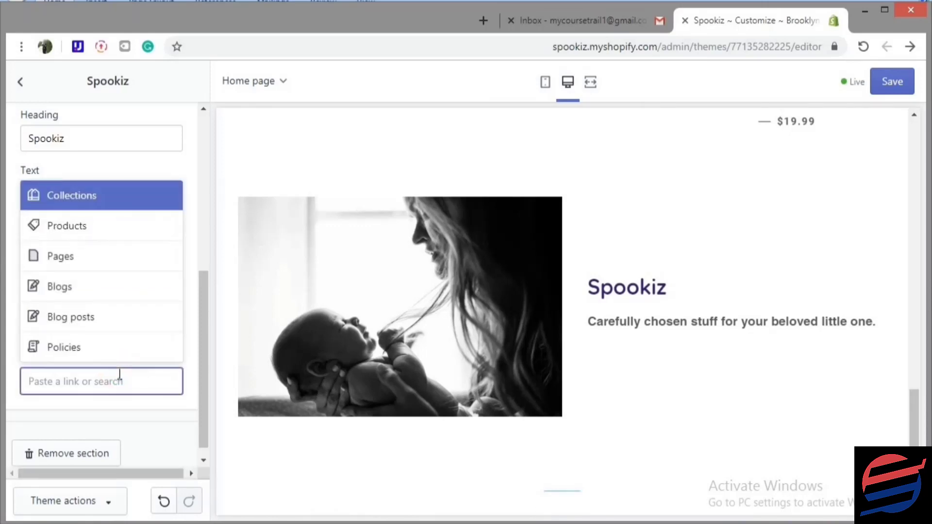
pyautogui.click(129, 408)
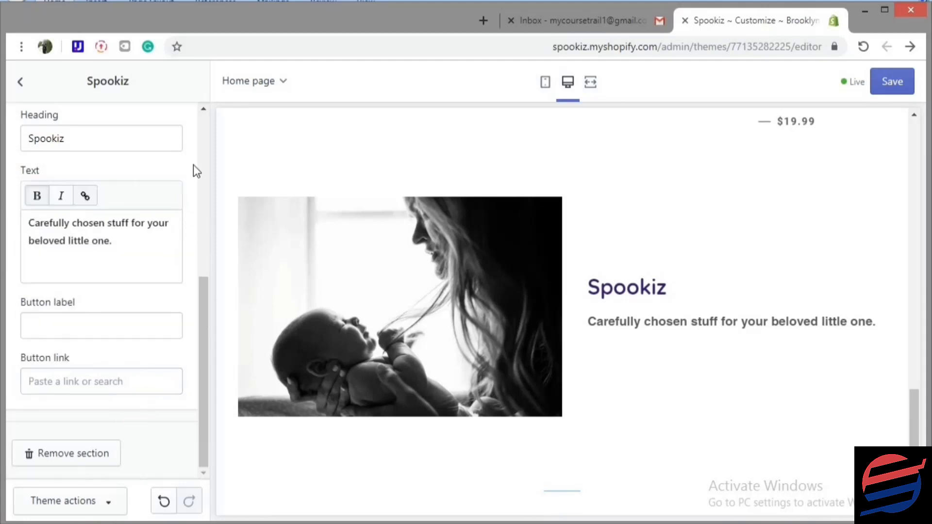
pyautogui.scroll(6, 194, 164)
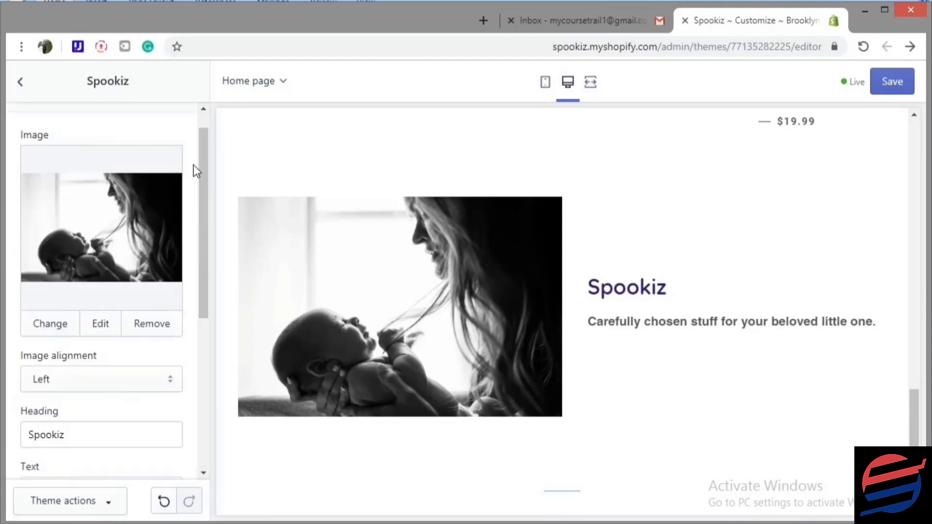
# Save the theme with the finished Spookiz section and check the home page's section order in the preview
pyautogui.click(894, 82)
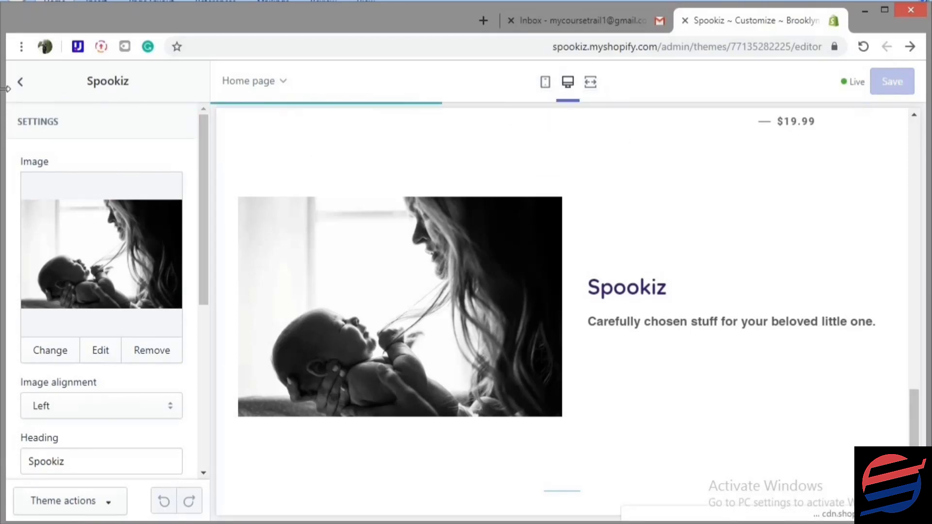
pyautogui.click(20, 84)
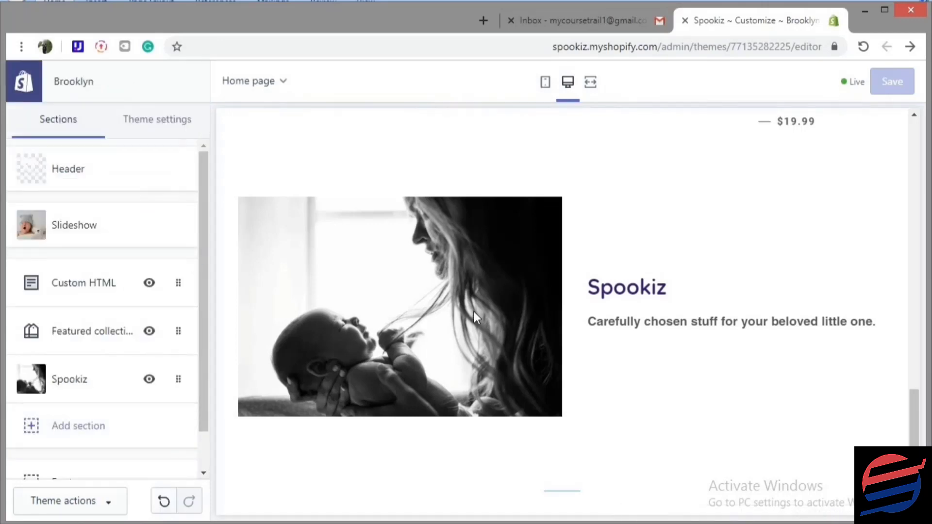
pyautogui.scroll(15, 855, 260)
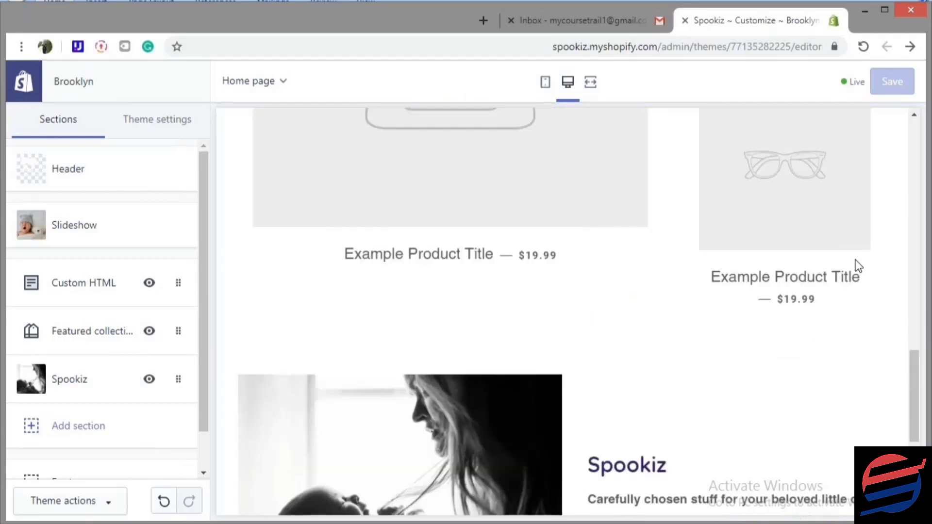
pyautogui.scroll(5, 855, 260)
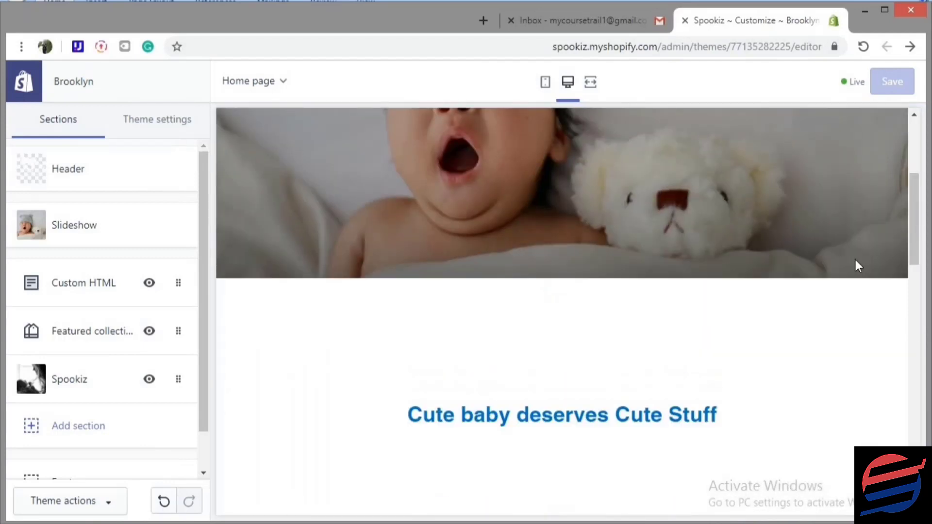
pyautogui.scroll(-10, 855, 261)
pyautogui.scroll(-6, 852, 278)
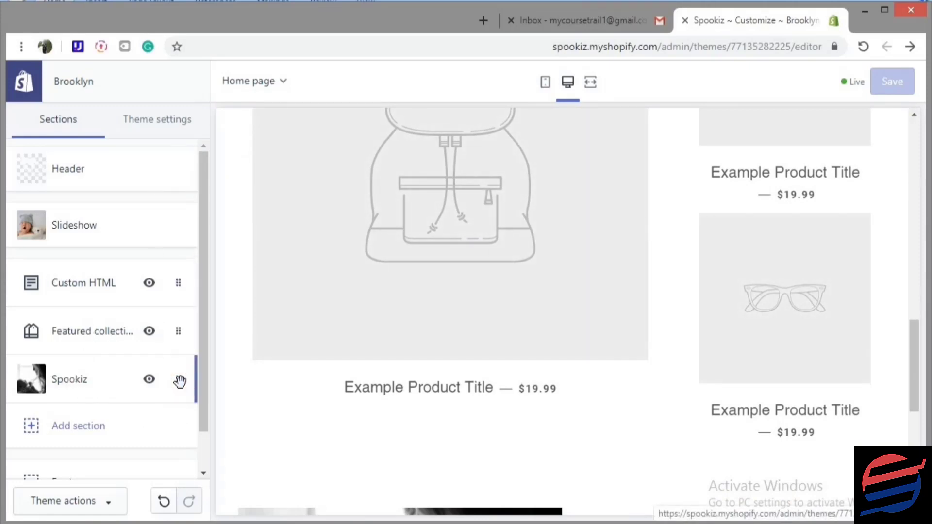
# Move the Spookiz image-with-text section above the Featured collection section and save the theme
pyautogui.moveTo(179, 381); pyautogui.dragTo(179, 335)
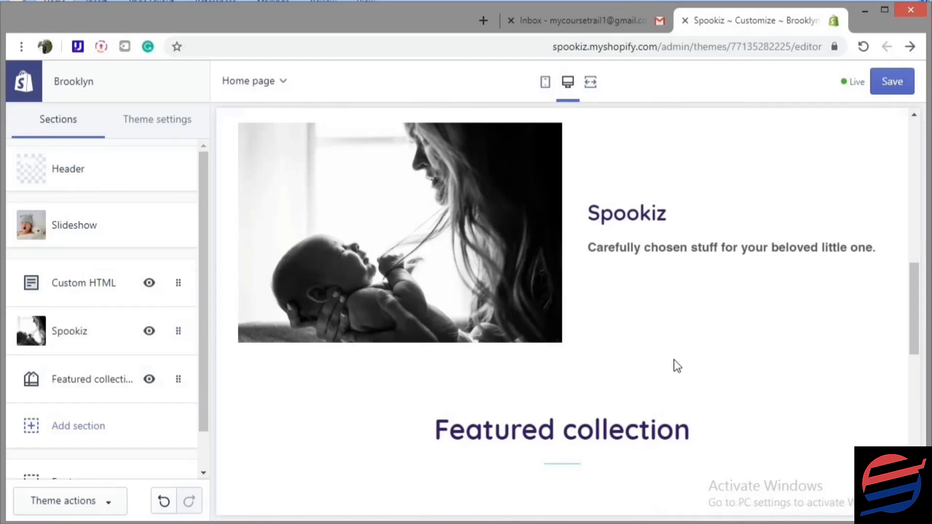
pyautogui.scroll(-6, 674, 359)
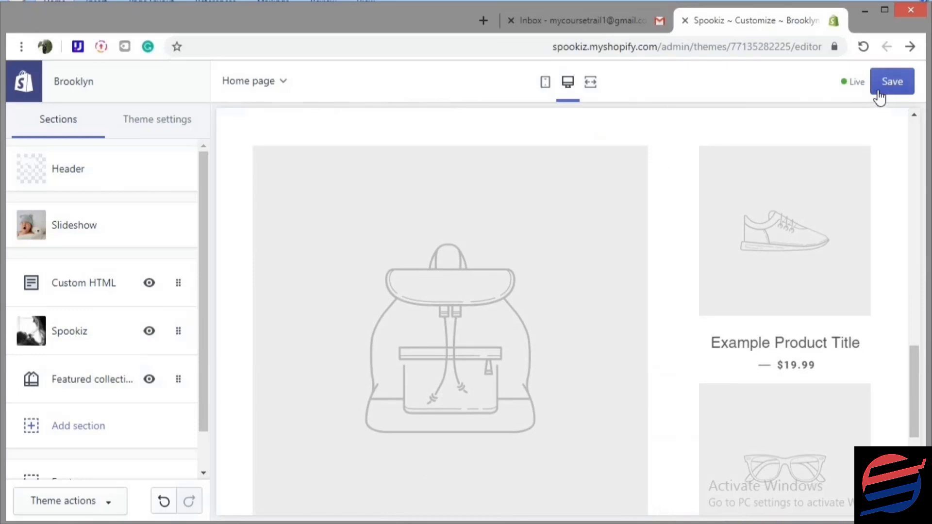
pyautogui.click(879, 92)
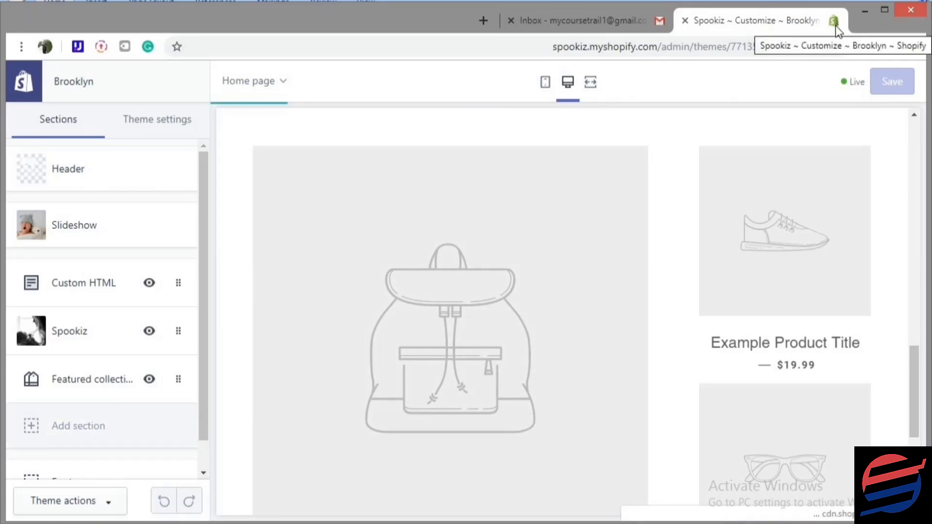
# Upload the dark girl-and-baby icon without lettering from New folder, set it as the theme's favicon image and save
pyautogui.click(166, 132)
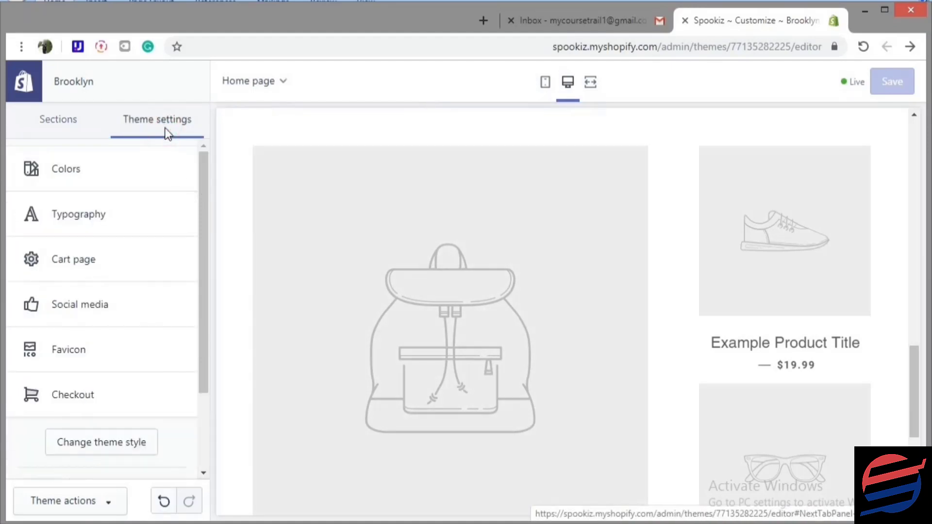
pyautogui.click(68, 350)
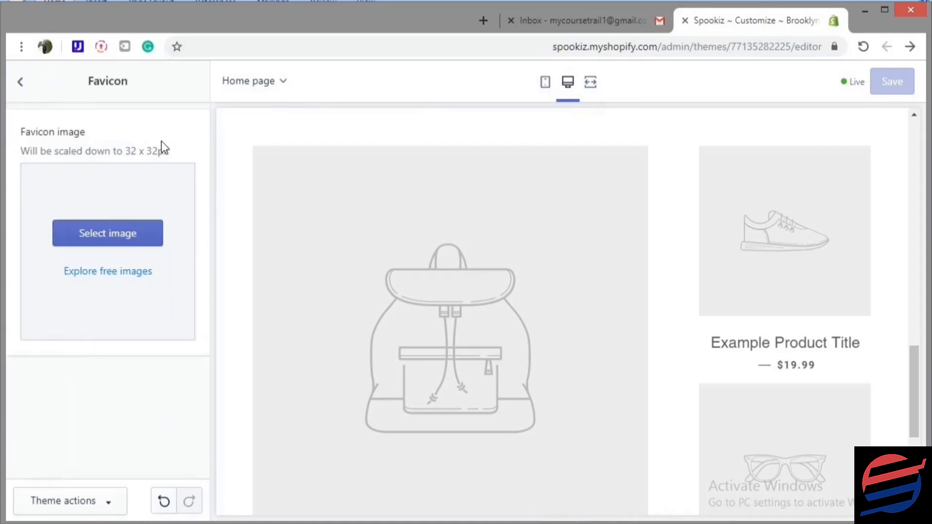
pyautogui.click(127, 235)
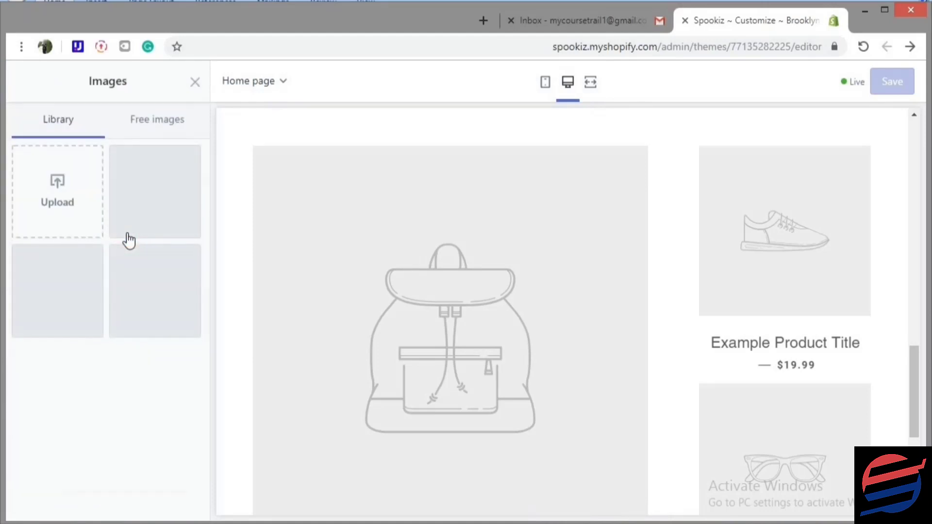
pyautogui.click(85, 208)
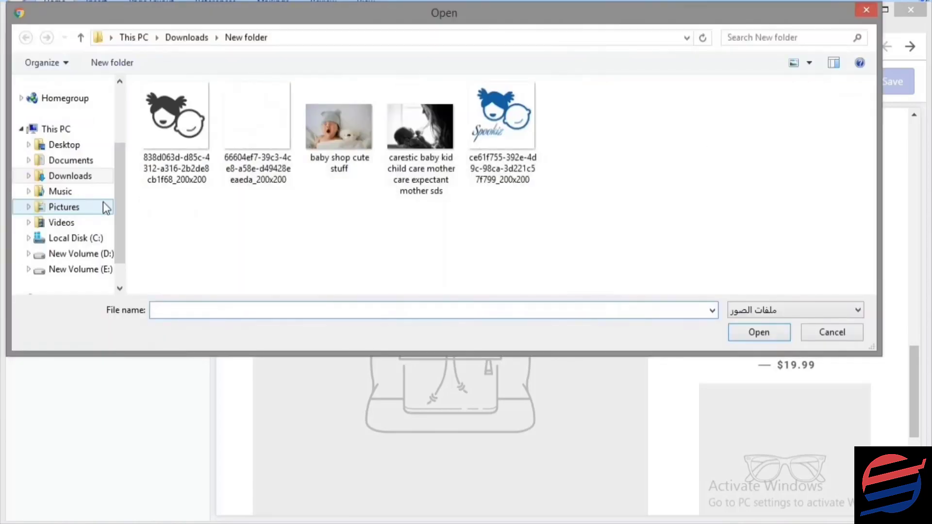
pyautogui.doubleClick(178, 109)
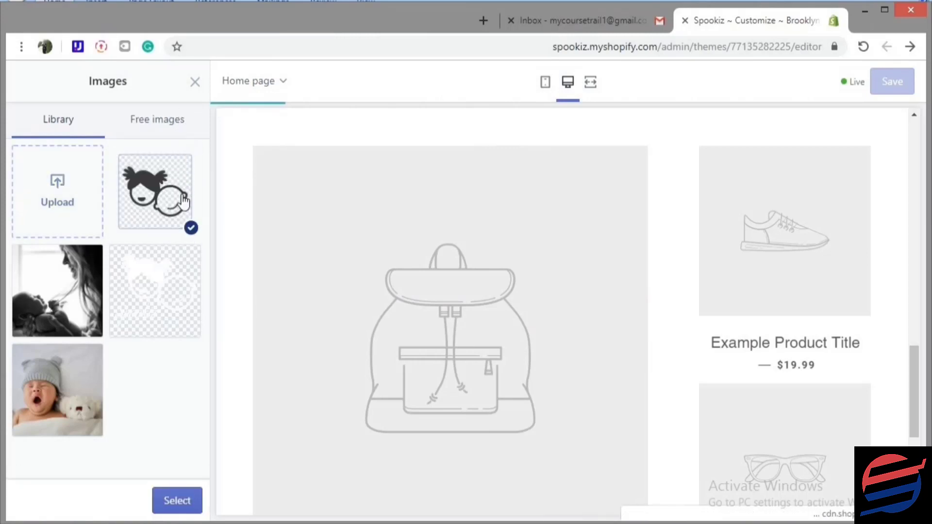
pyautogui.click(190, 503)
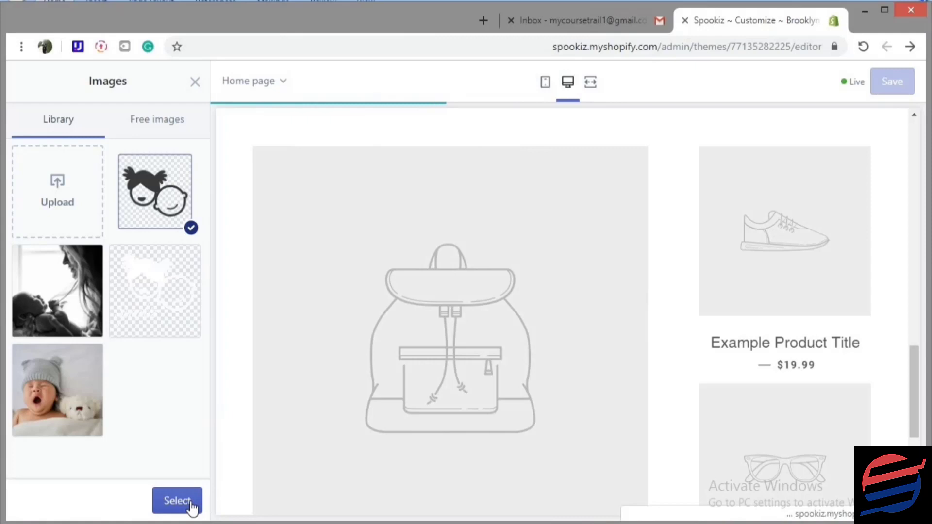
pyautogui.click(190, 502)
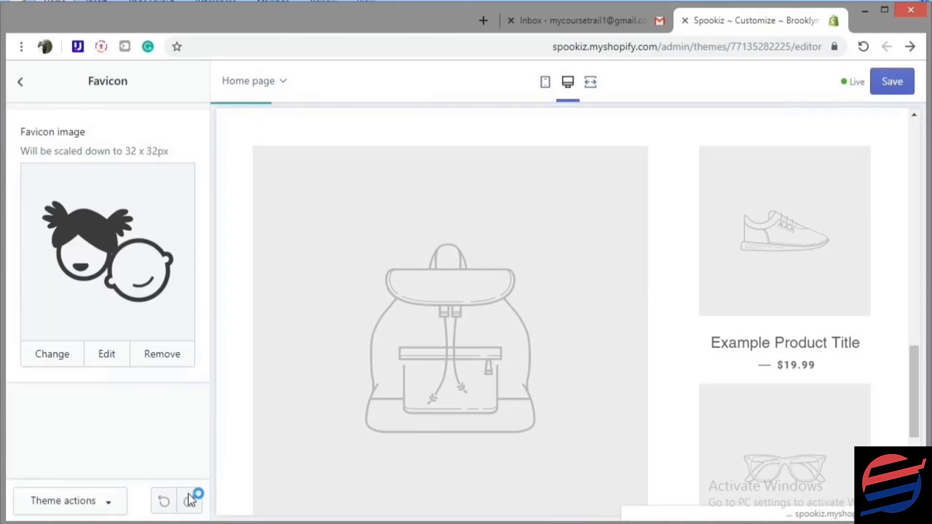
pyautogui.click(898, 84)
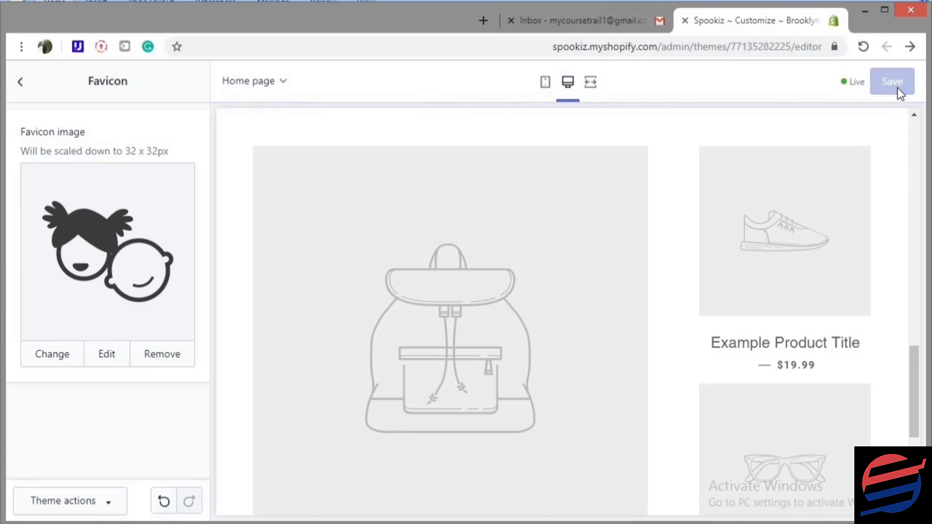
pyautogui.click(19, 83)
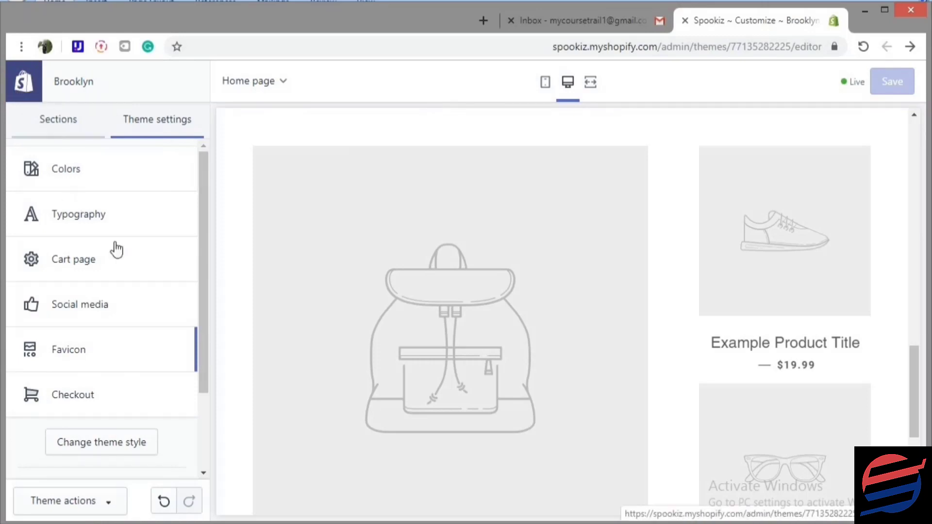
# Set the cart type to Page in the theme's cart page settings and save the theme
pyautogui.click(168, 279)
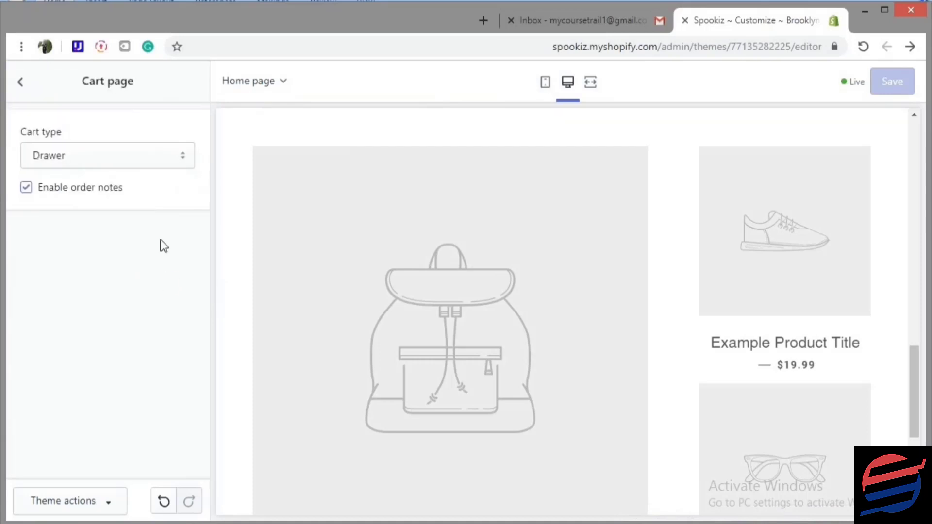
pyautogui.click(83, 157)
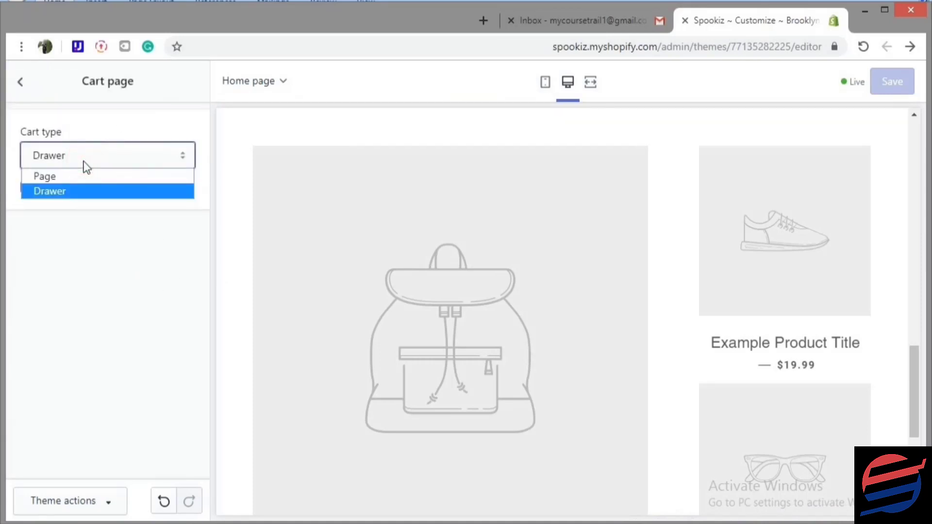
pyautogui.click(77, 176)
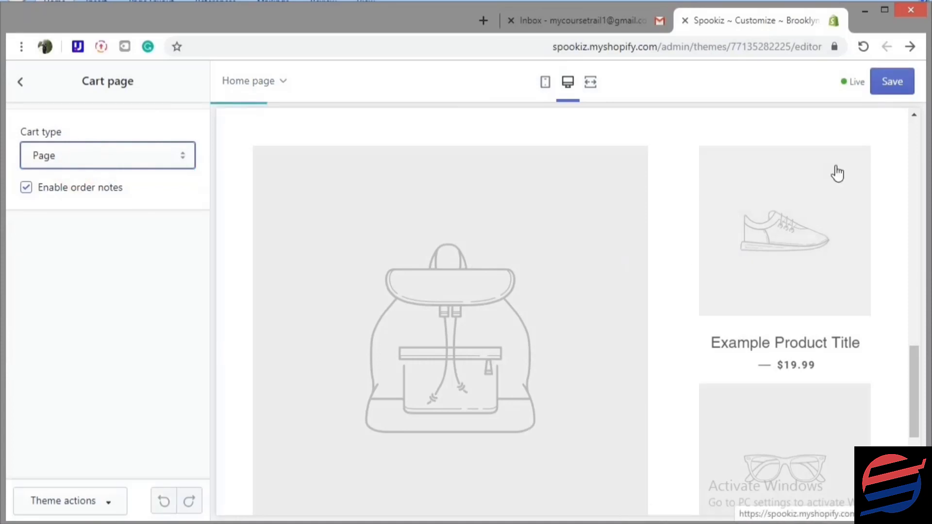
pyautogui.click(888, 90)
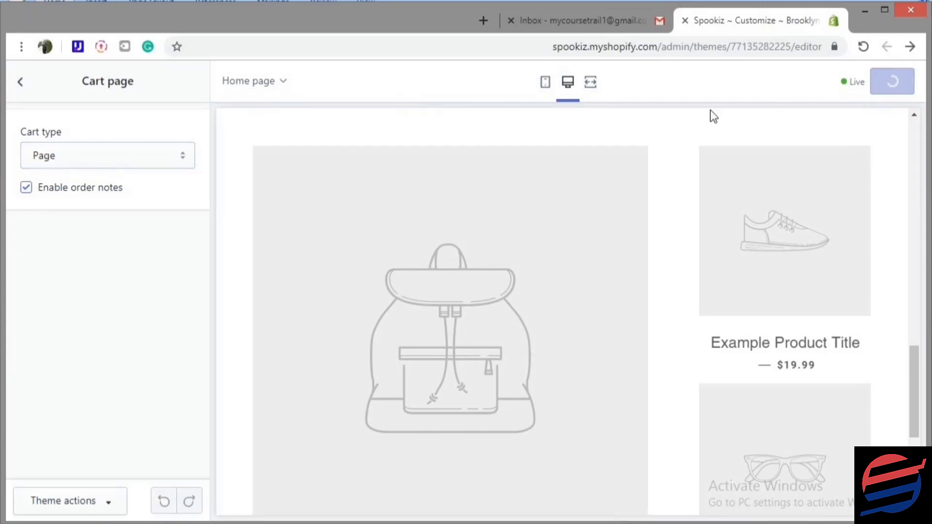
pyautogui.click(21, 84)
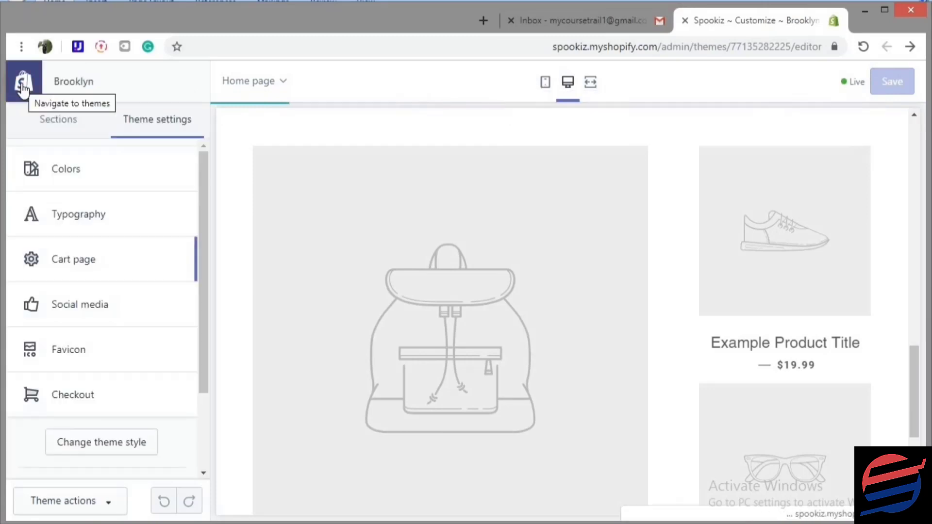
pyautogui.click(22, 86)
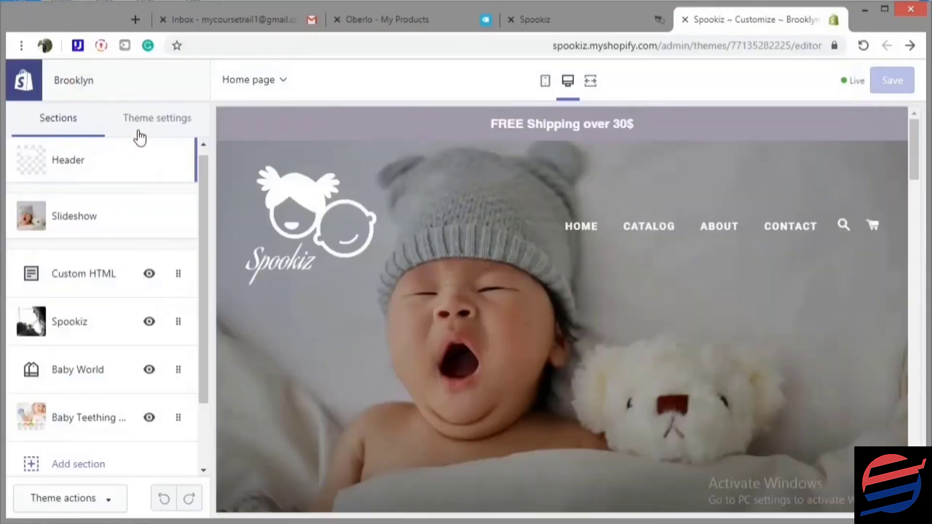
# Review the color and cart page options in the theme settings
pyautogui.click(140, 134)
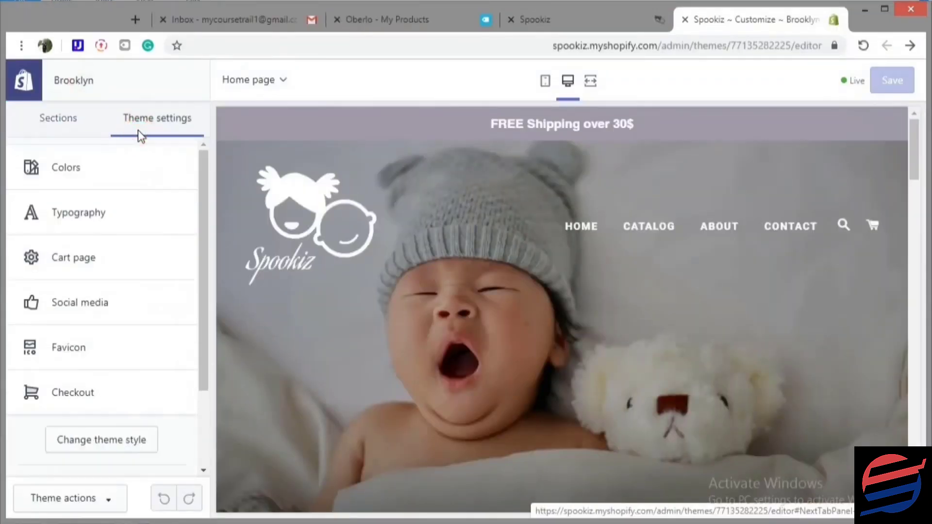
pyautogui.click(52, 181)
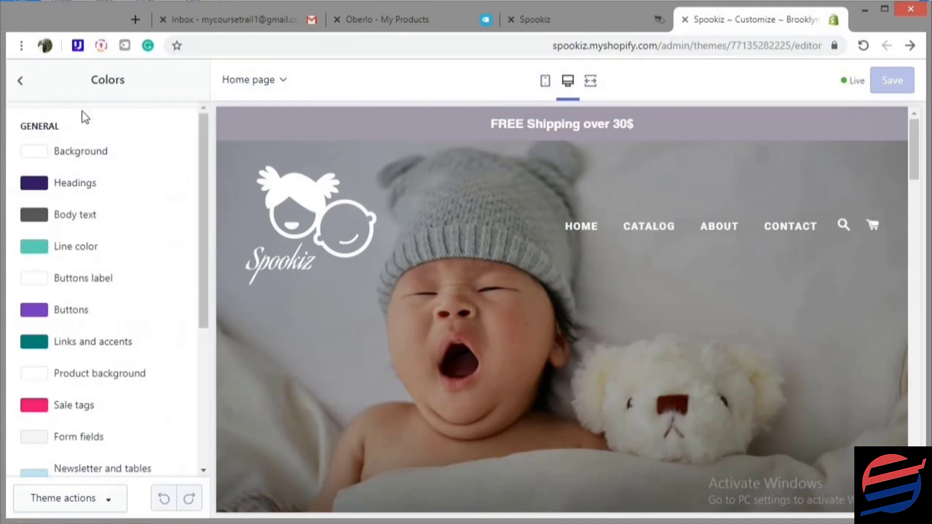
pyautogui.click(21, 81)
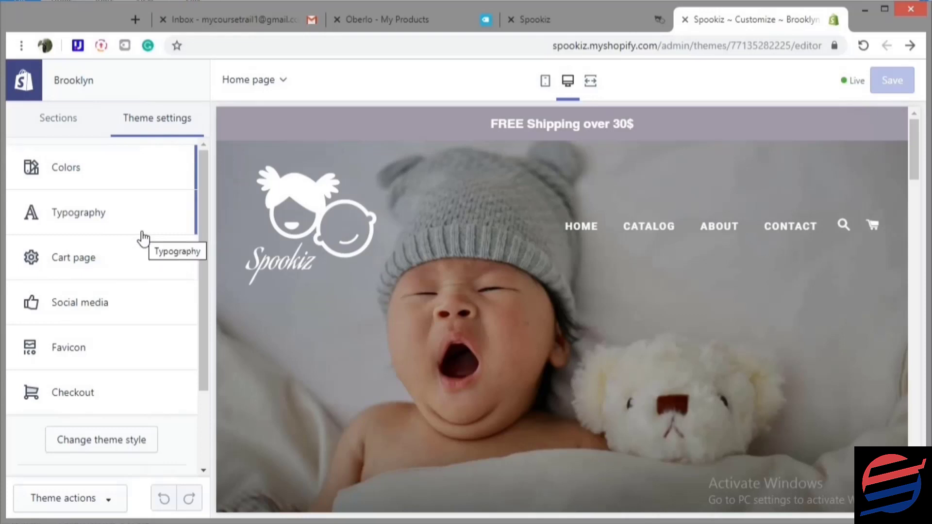
pyautogui.click(74, 262)
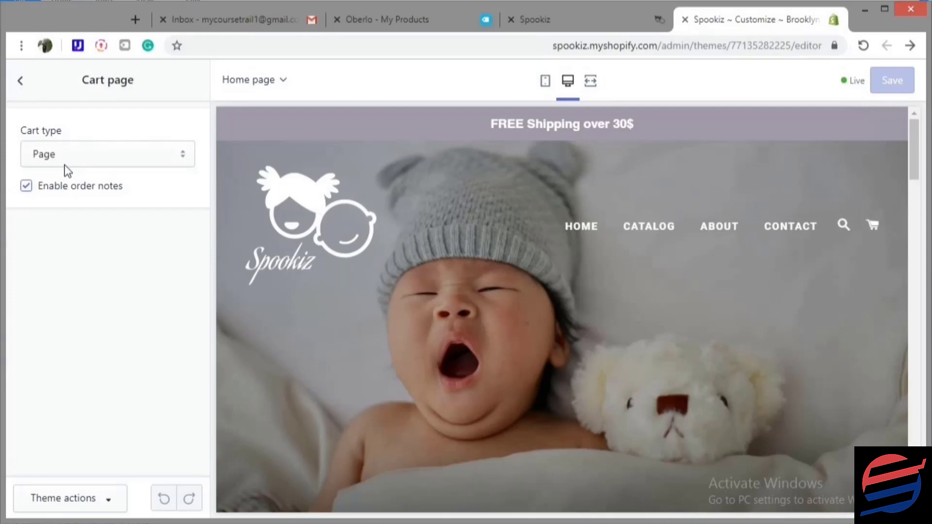
pyautogui.click(20, 81)
# Examine the social sharing image and account fields in the social media settings, and check the favicon image
pyautogui.click(72, 306)
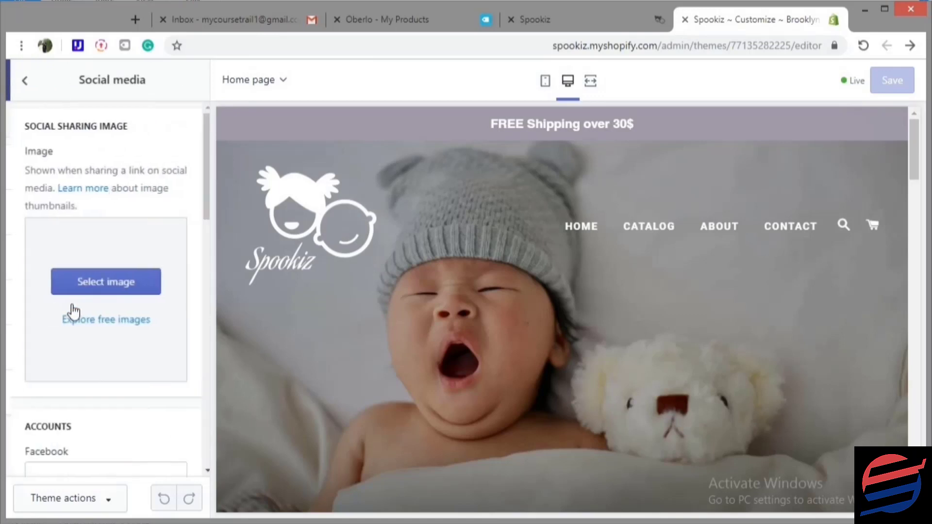
pyautogui.scroll(-3, 113, 267)
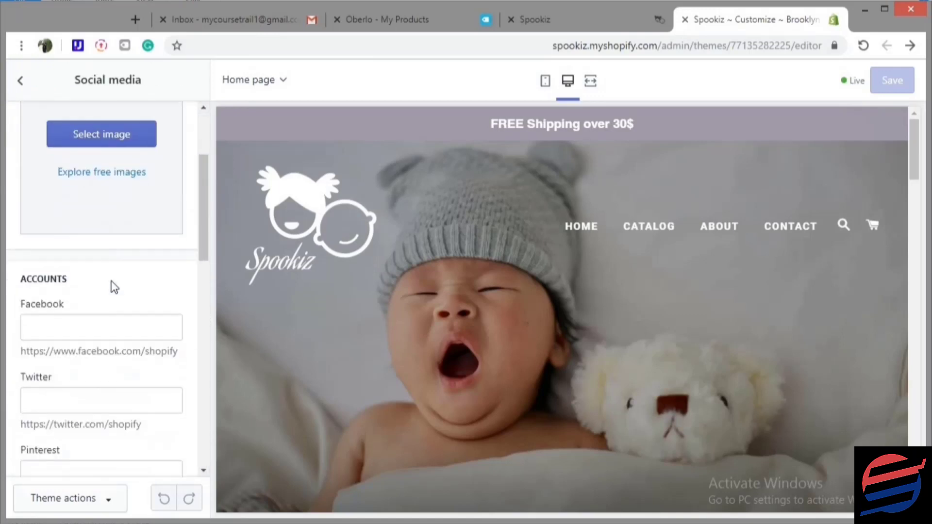
pyautogui.click(71, 328)
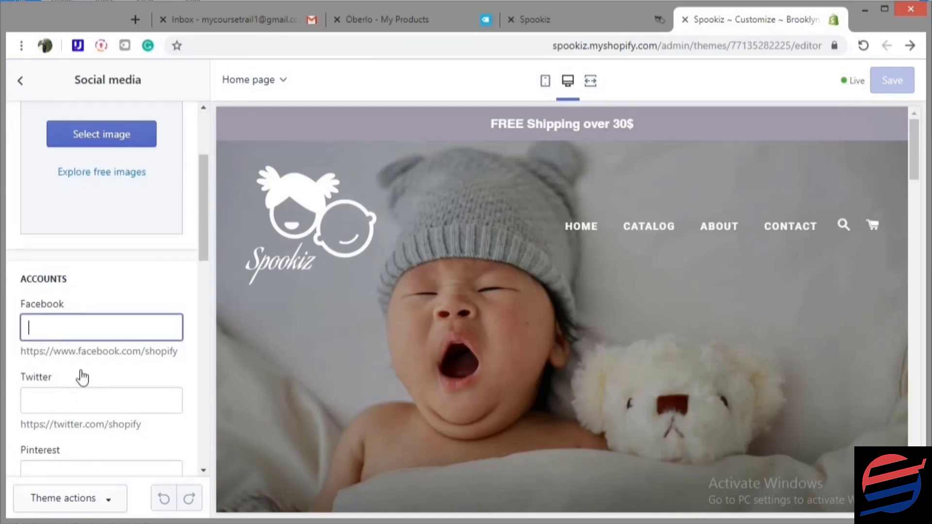
pyautogui.scroll(3, 79, 187)
pyautogui.click(21, 82)
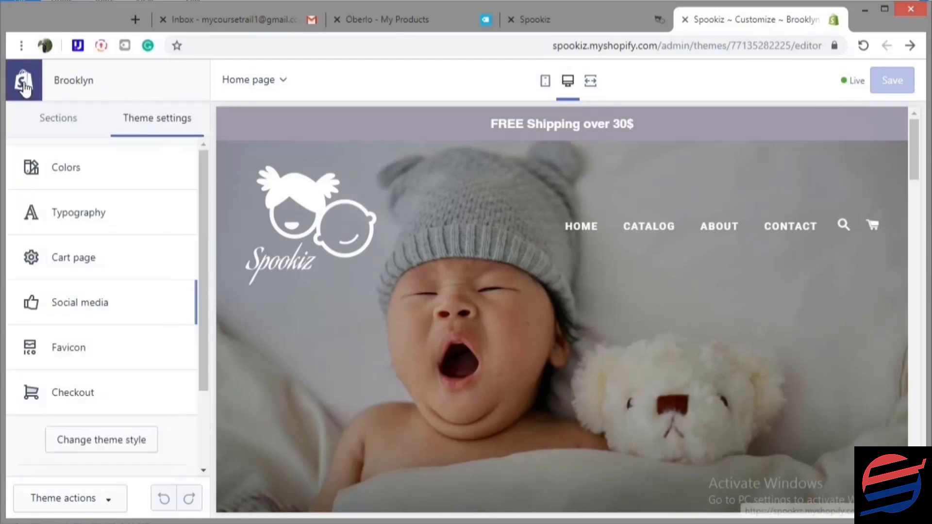
pyautogui.click(116, 360)
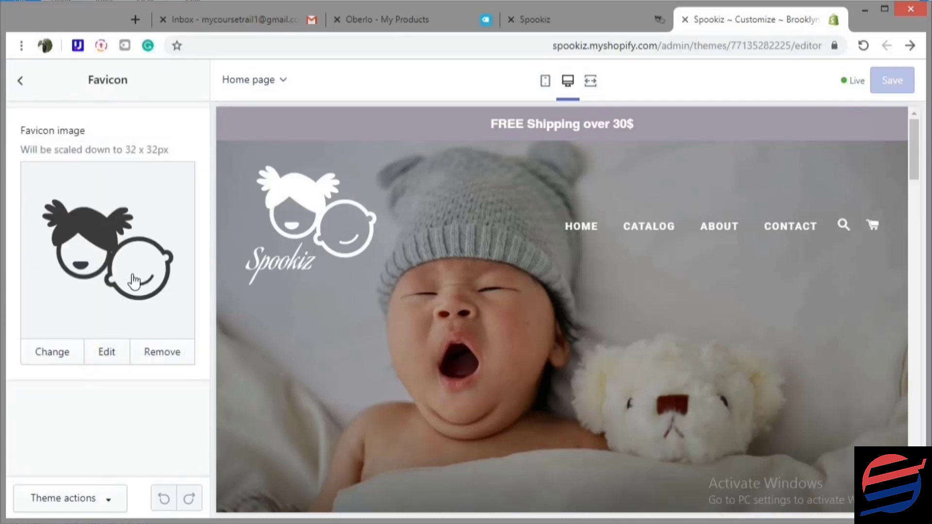
pyautogui.click(23, 82)
# Look through the checkout settings for the banner, logo, main content area, typography and colors
pyautogui.click(96, 391)
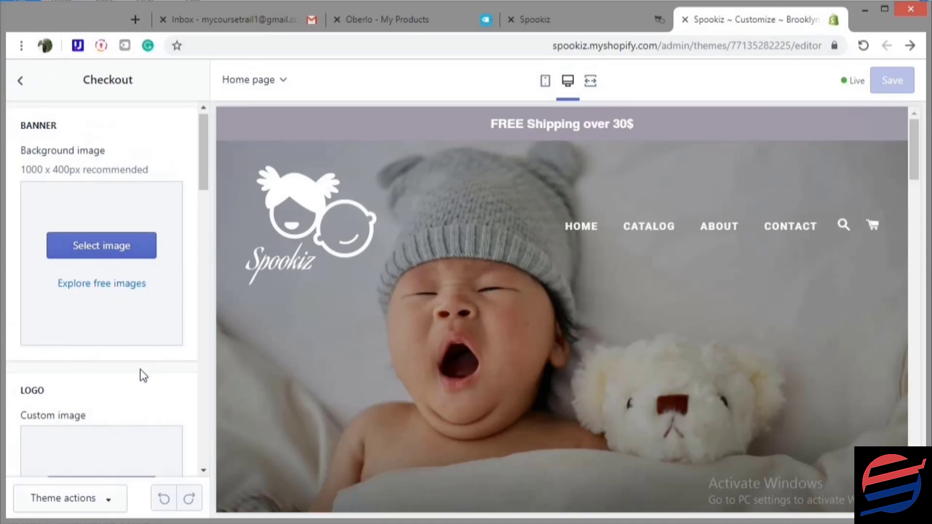
pyautogui.scroll(-3, 141, 348)
pyautogui.scroll(-8, 141, 361)
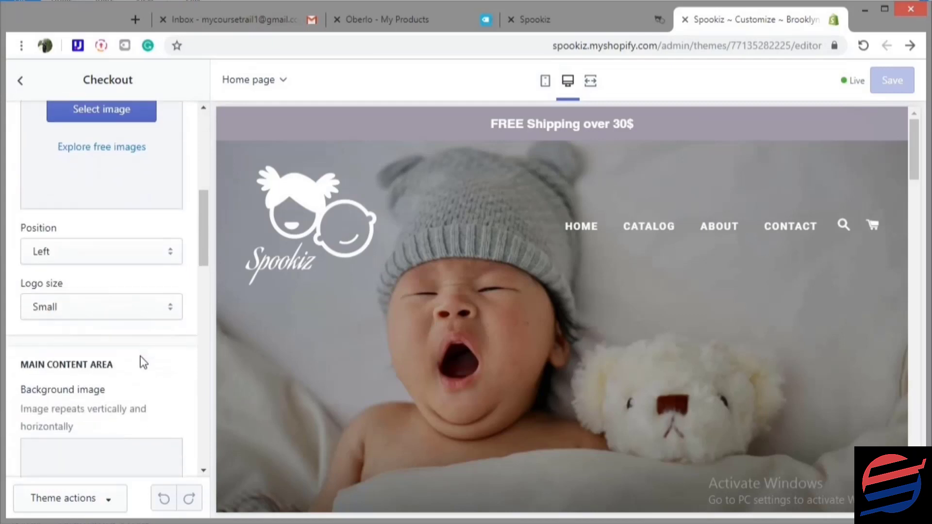
pyautogui.scroll(-8, 131, 405)
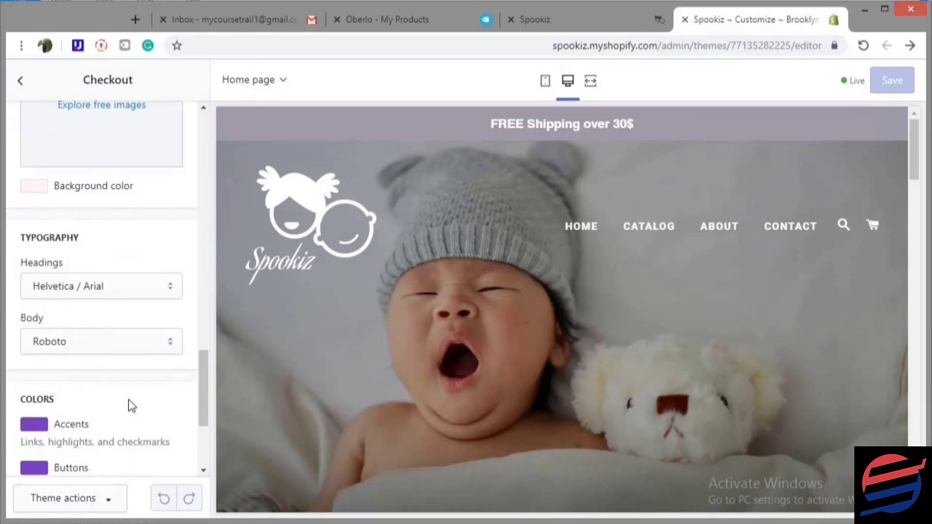
pyautogui.scroll(-3, 131, 405)
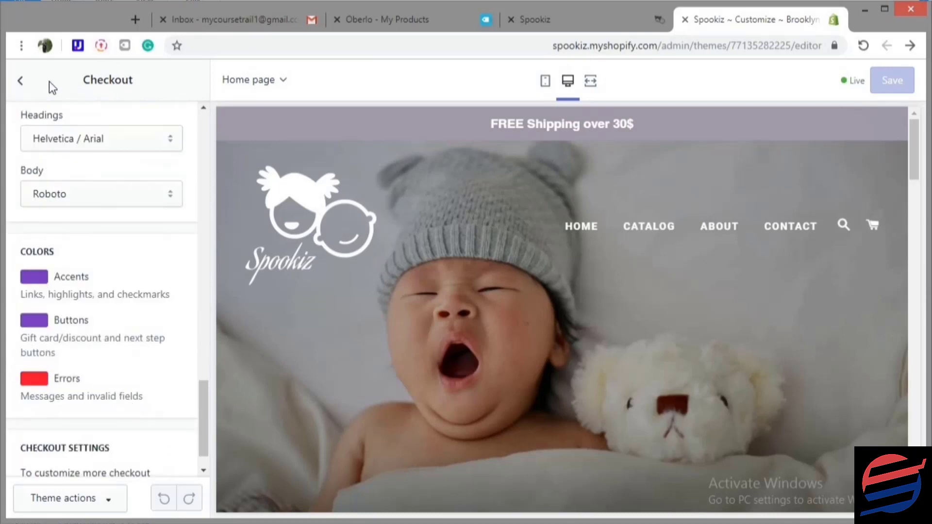
pyautogui.click(28, 83)
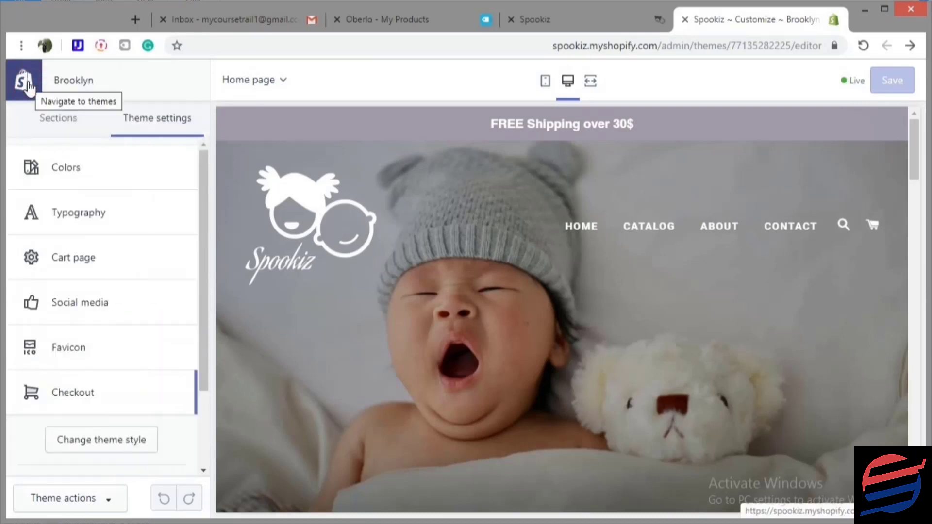